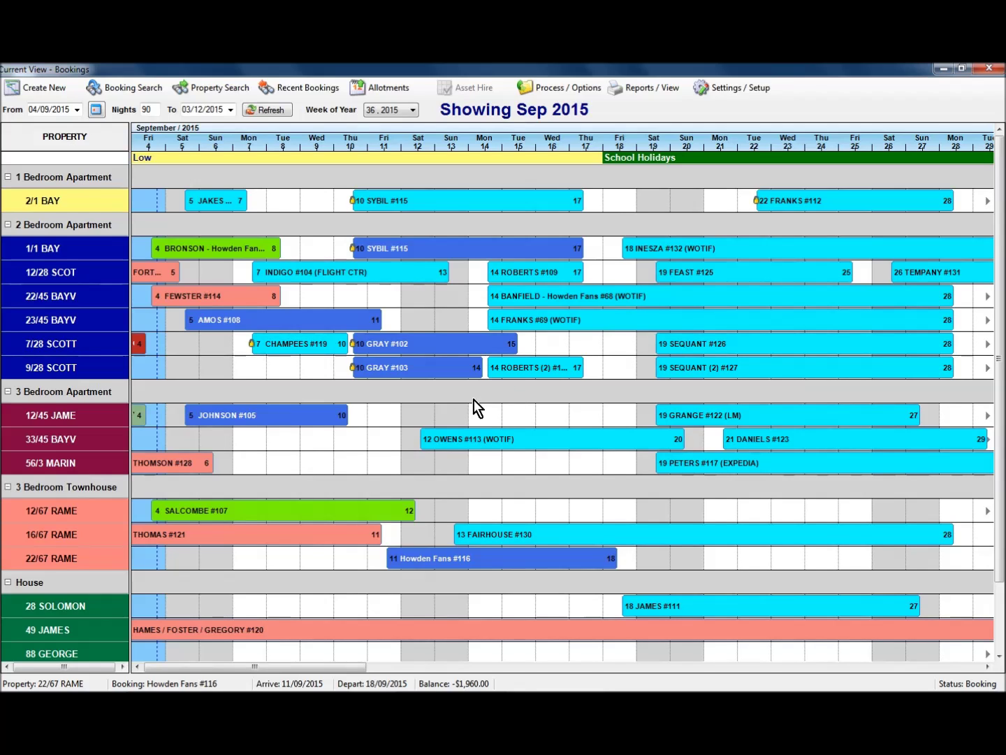
- Start a new single guest booking, then discard the blank booking
left_click(24, 91)
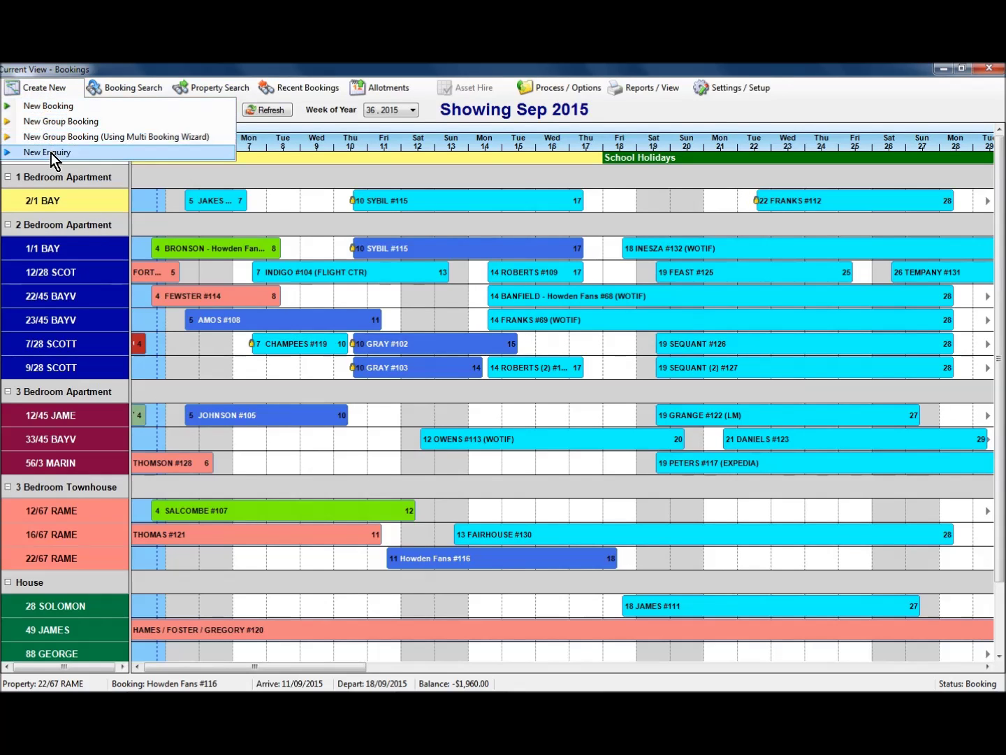
left_click(47, 108)
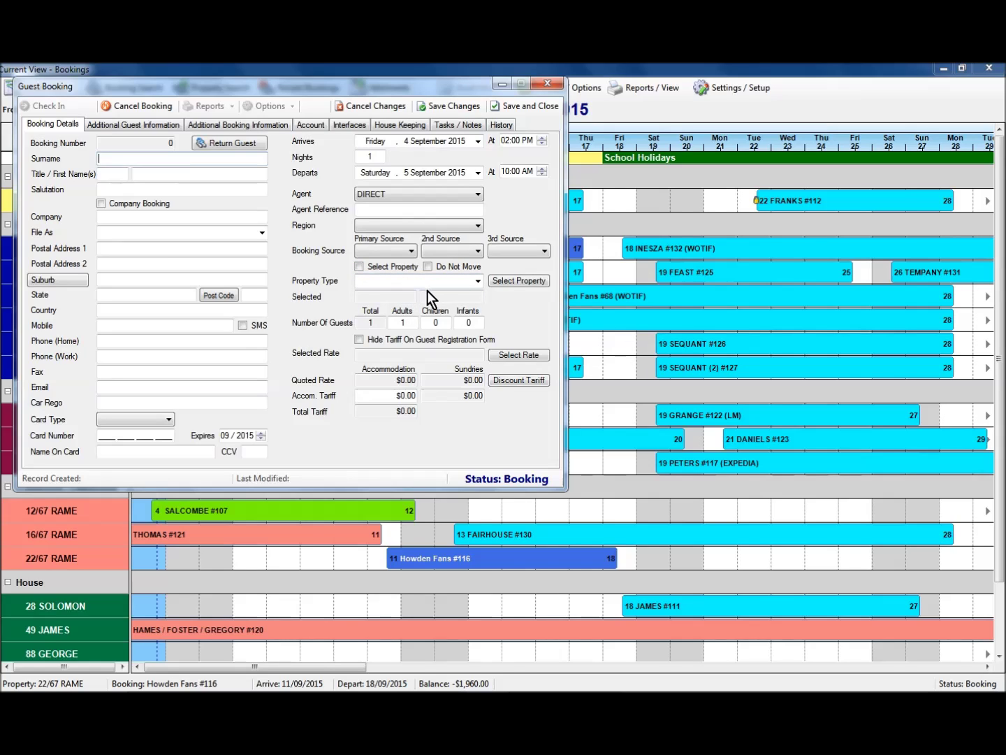
left_click(376, 106)
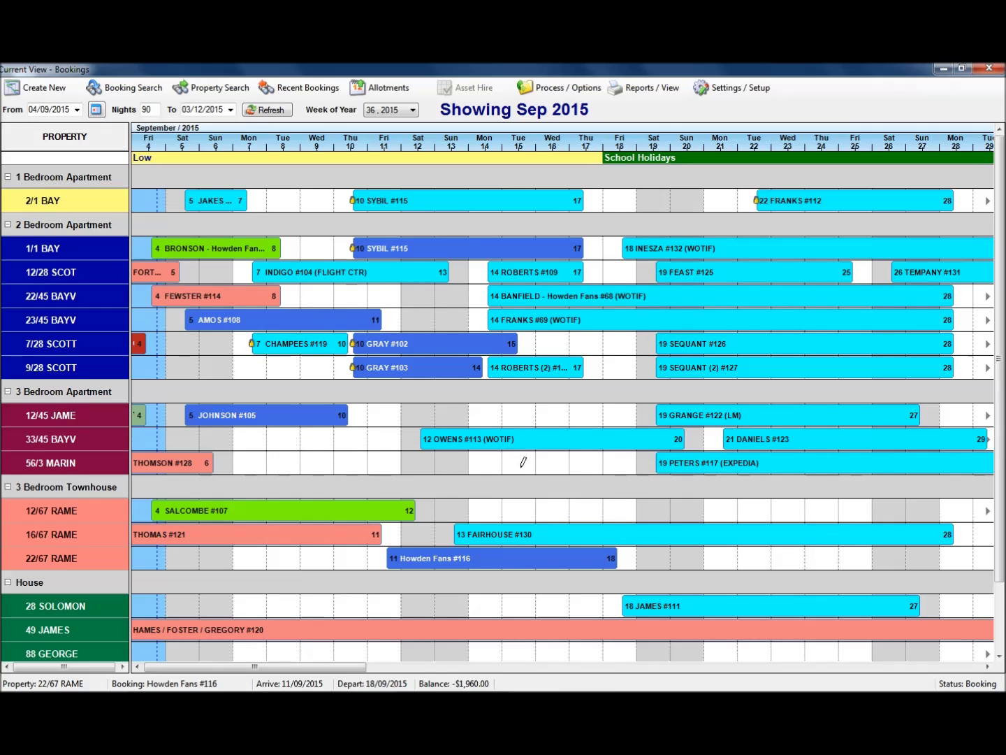
- Mark a 7-night stay on the 12/28 SCOT row from 2 to 9 October 2015
left_click(457, 668)
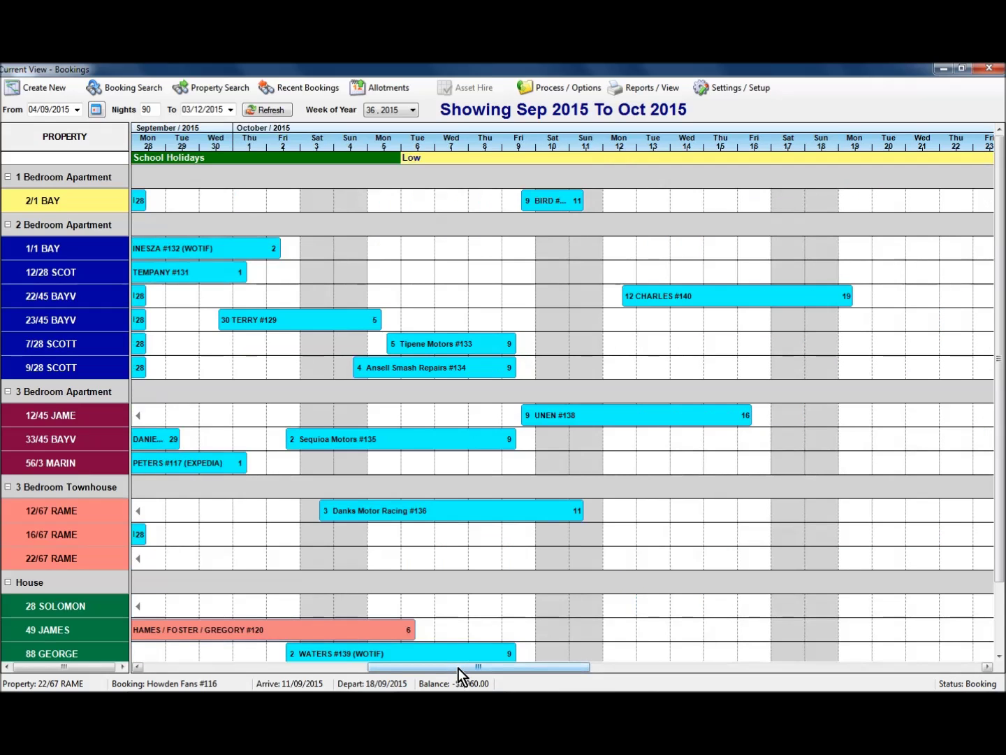
left_click(291, 268)
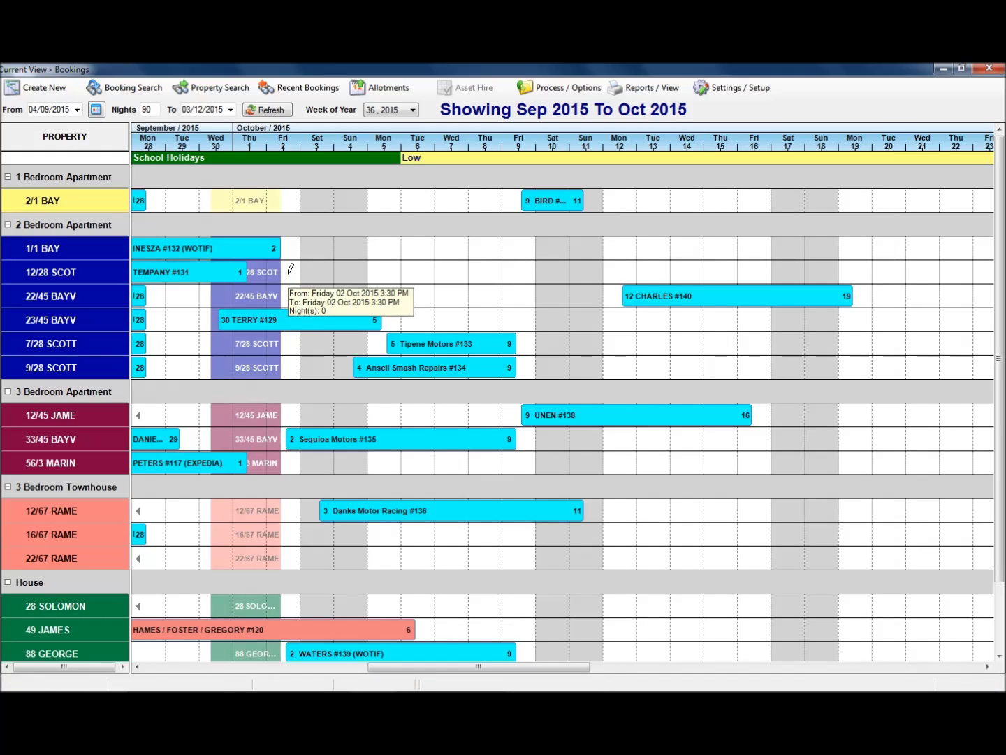
left_click_drag(291, 268, 523, 273)
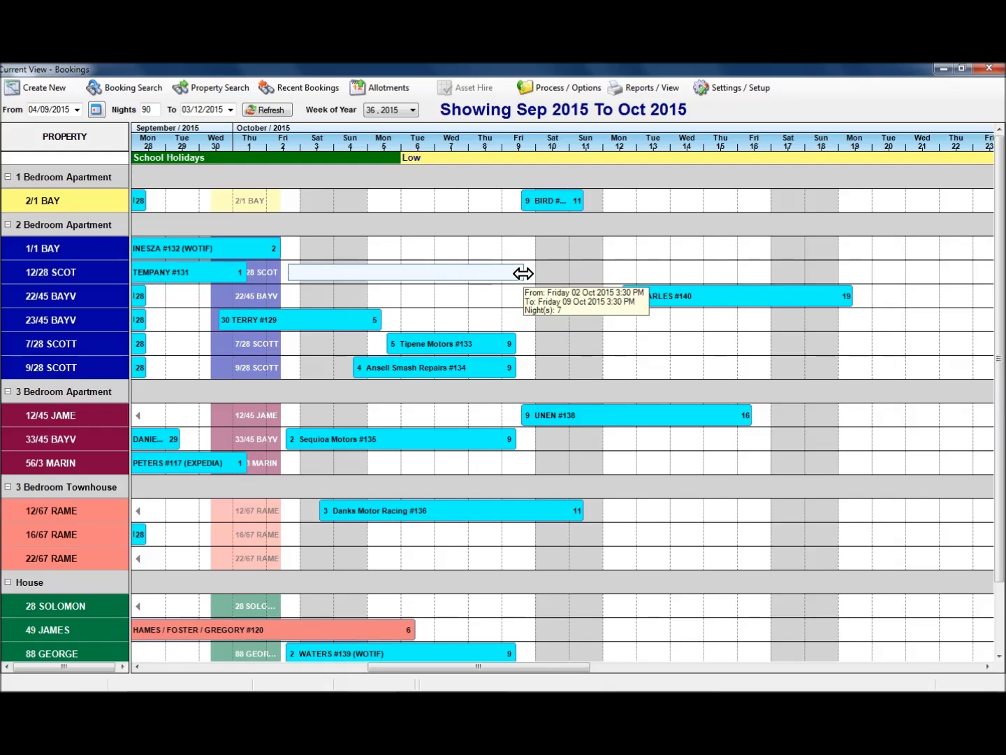
- Create a Guest Booking from the marked 12/28 SCOT span, 2–9 October 2015
double_click(523, 274)
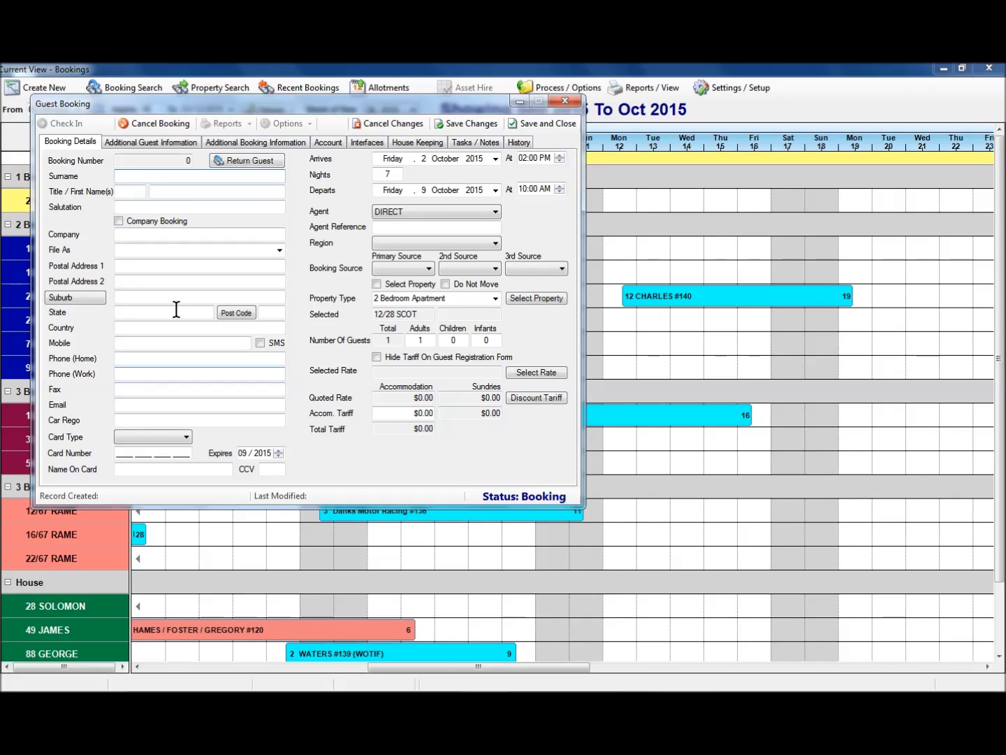
- Load the returning BURKE guest with two previous stays into the booking
left_click(242, 161)
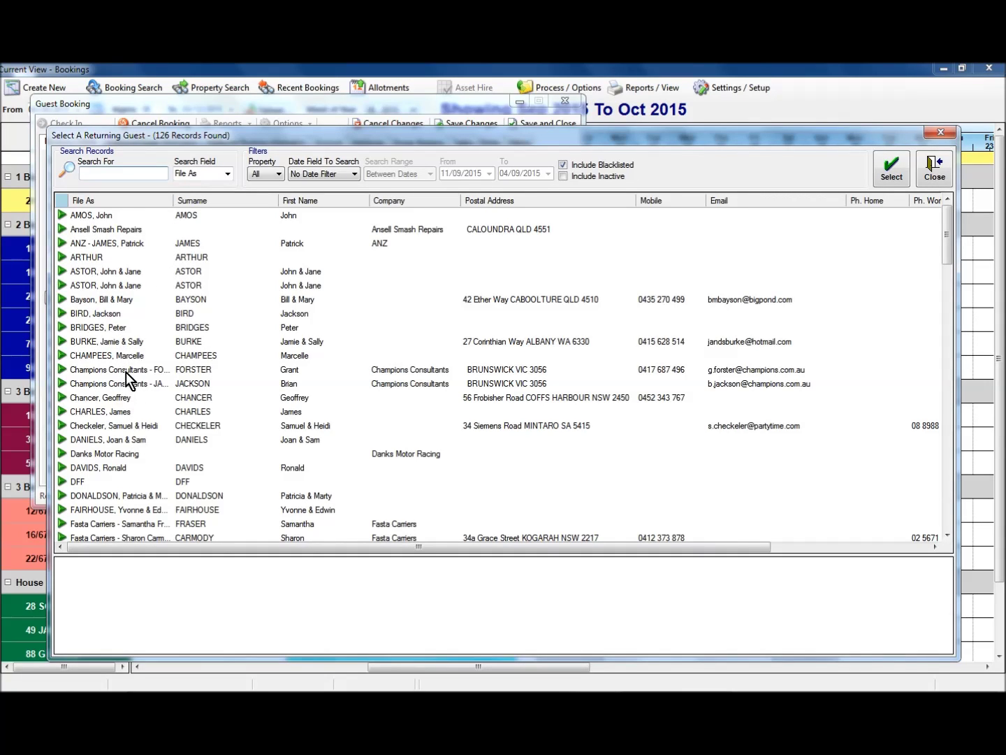
left_click(110, 343)
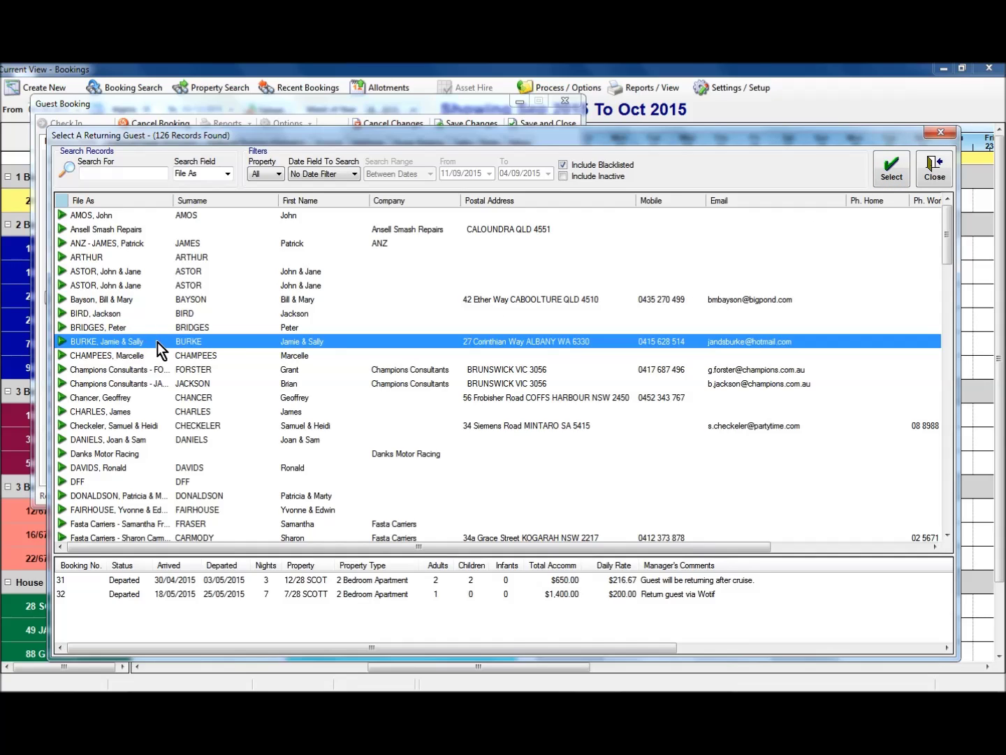
double_click(284, 344)
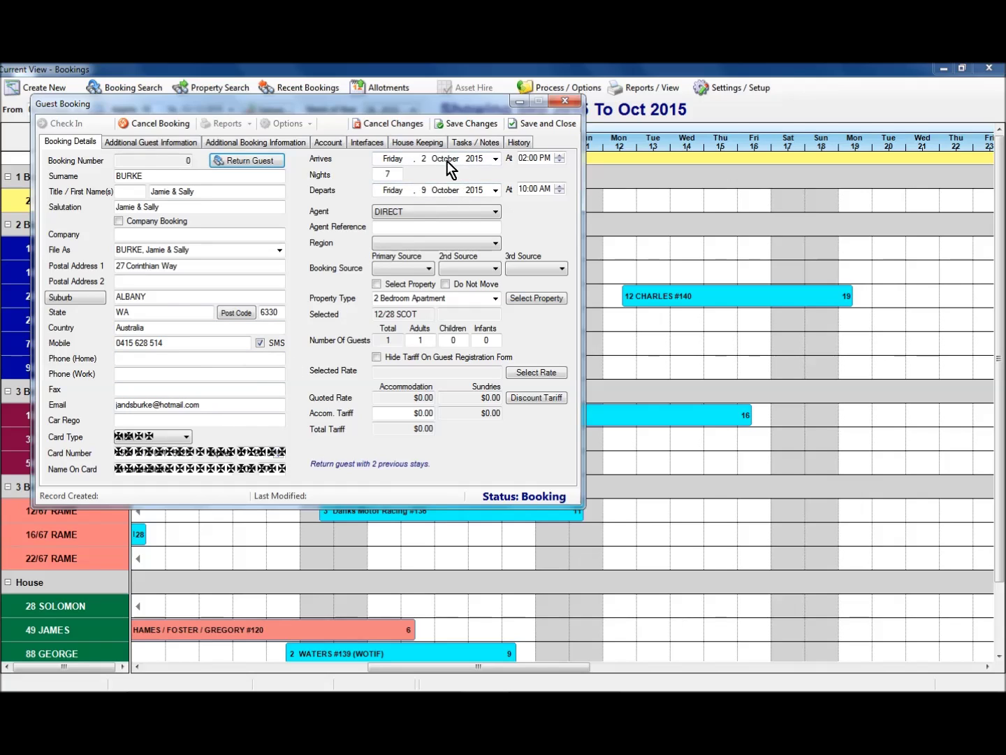
- Keep agent DIRECT, set region to Western Australia and source to Return Guest
left_click(437, 211)
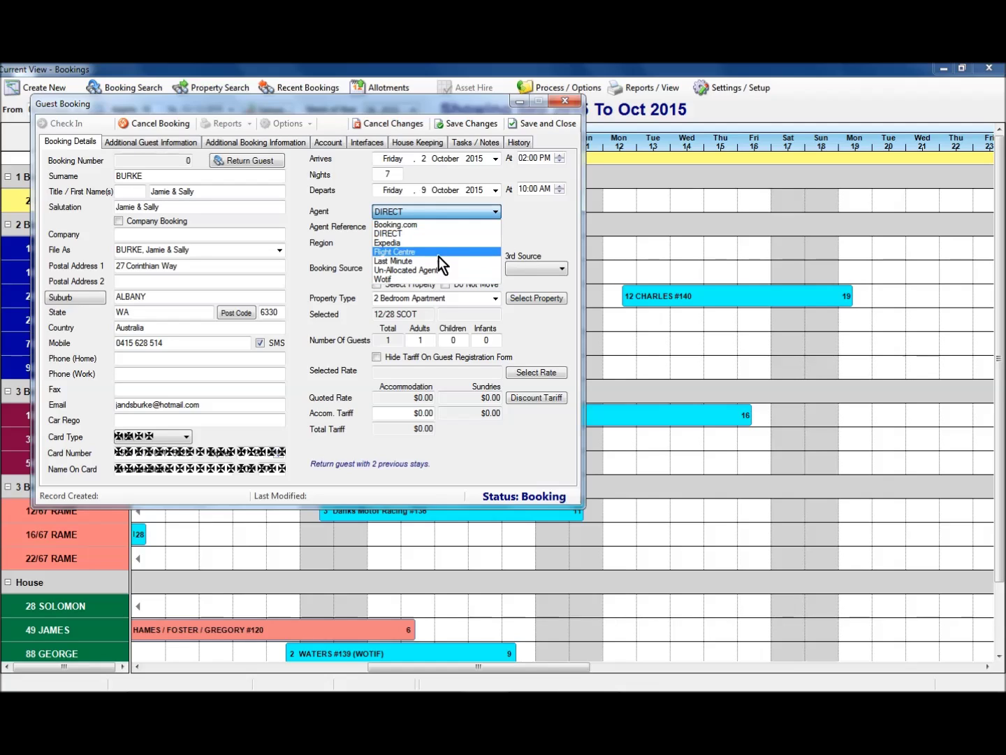
left_click(541, 220)
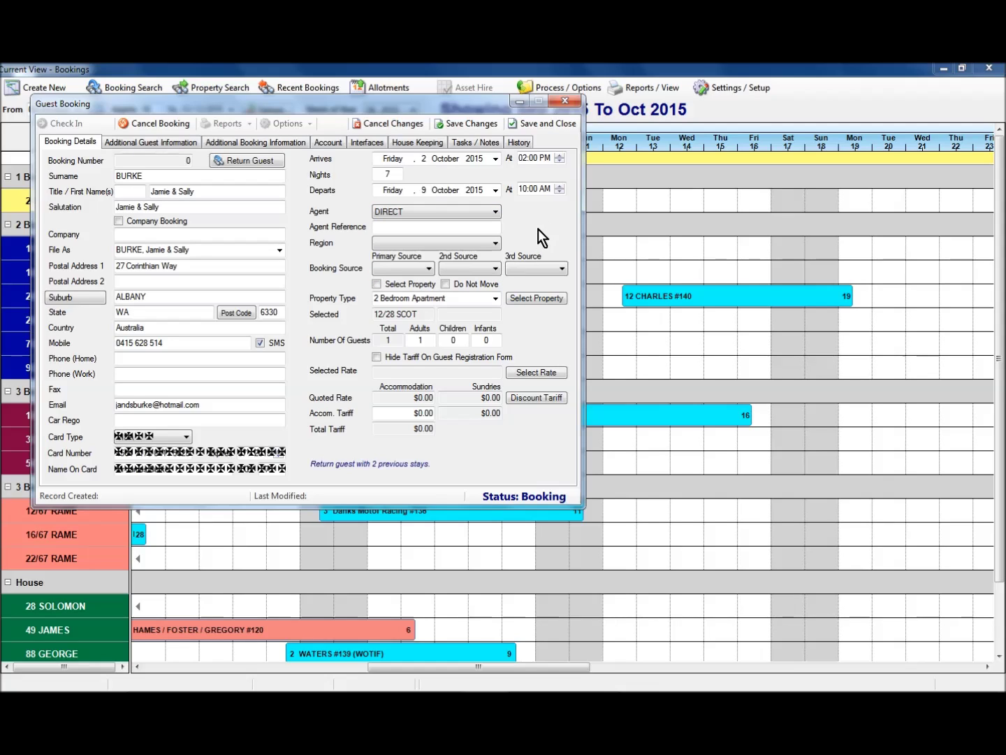
left_click(412, 246)
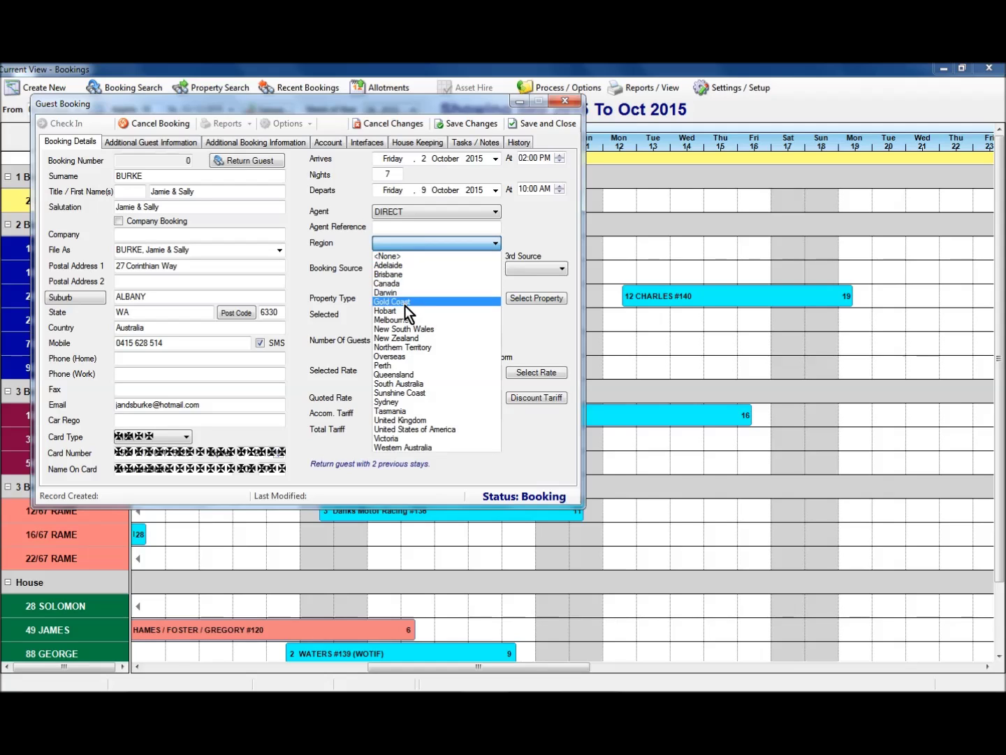
left_click(413, 447)
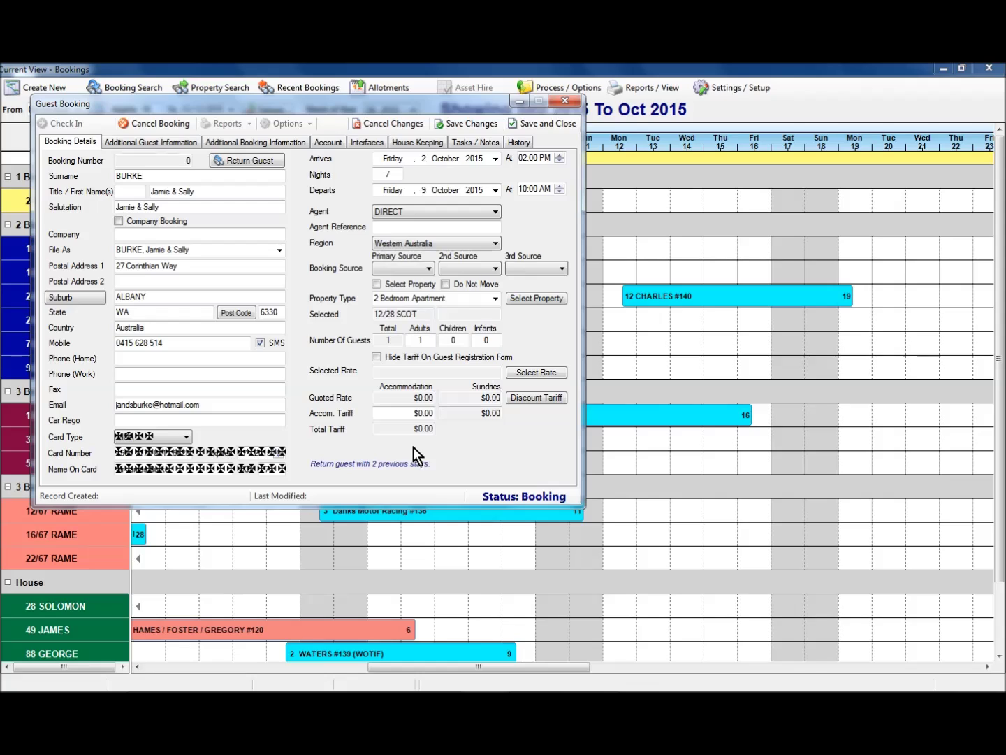
left_click(408, 271)
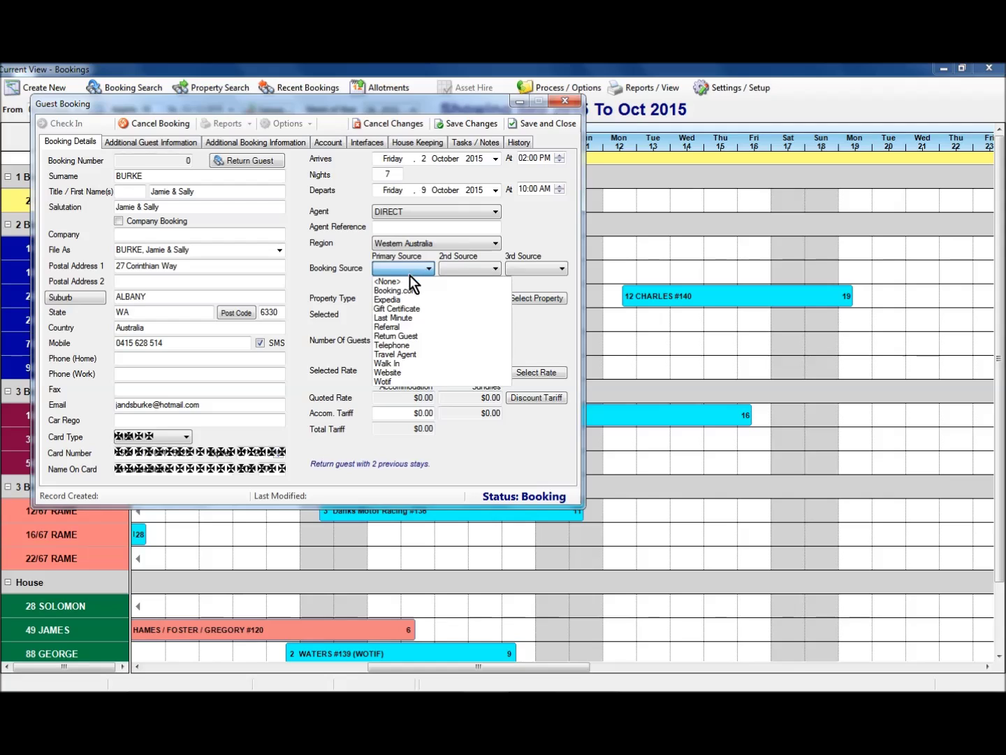
left_click(406, 336)
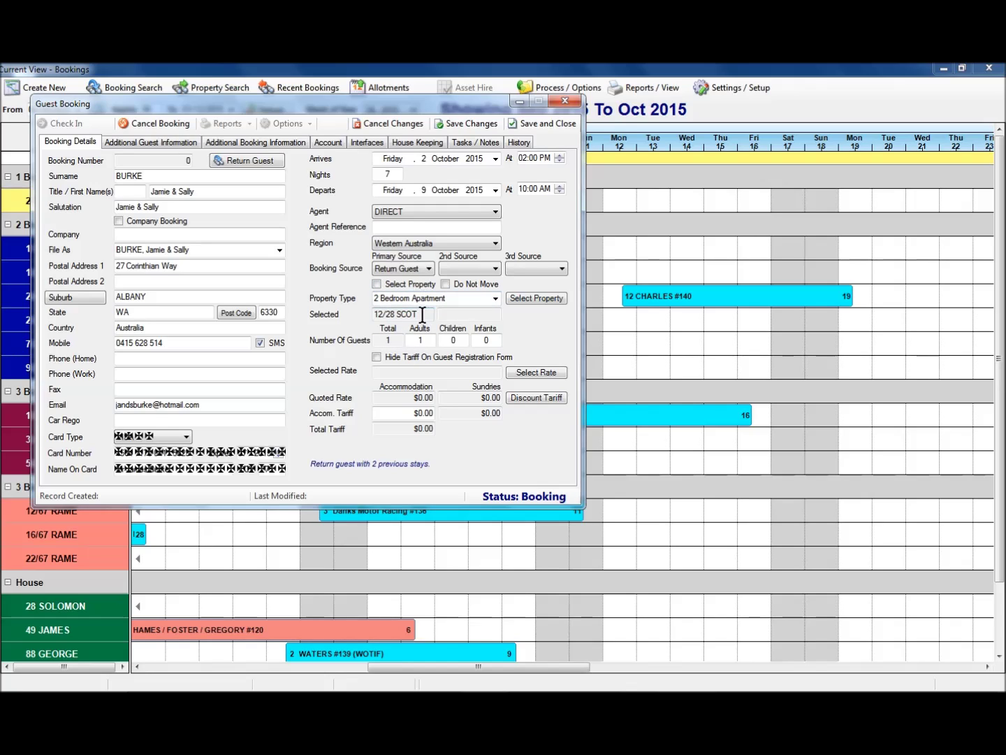
- Enter 2 adults and 2 children for the booking
left_click(414, 339)
type("2")
left_click(450, 340)
type("2")
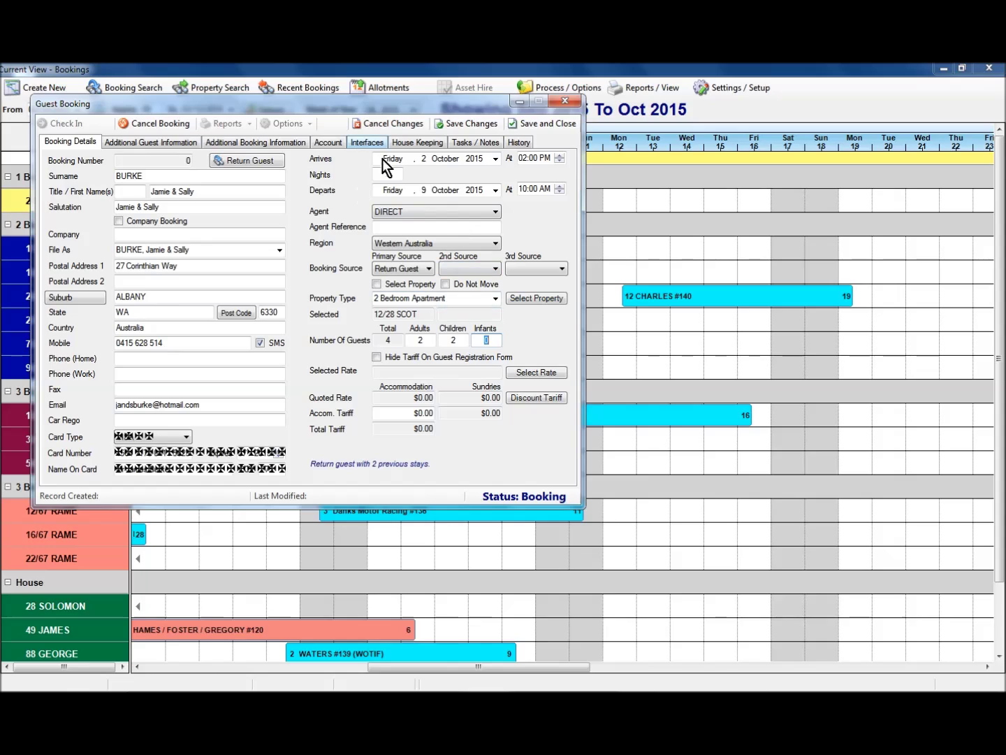
- Apply the 2B7N (2 Bed 7 Nights) rate of $1,420.00 to the booking
left_click(517, 371)
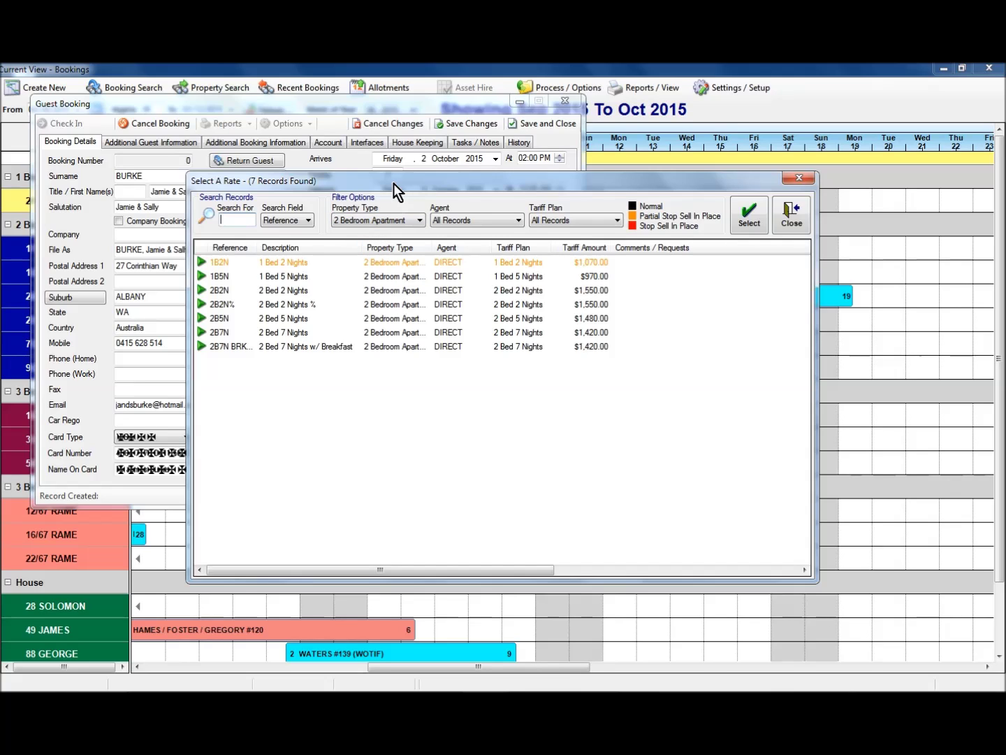
left_click_drag(393, 183, 393, 207)
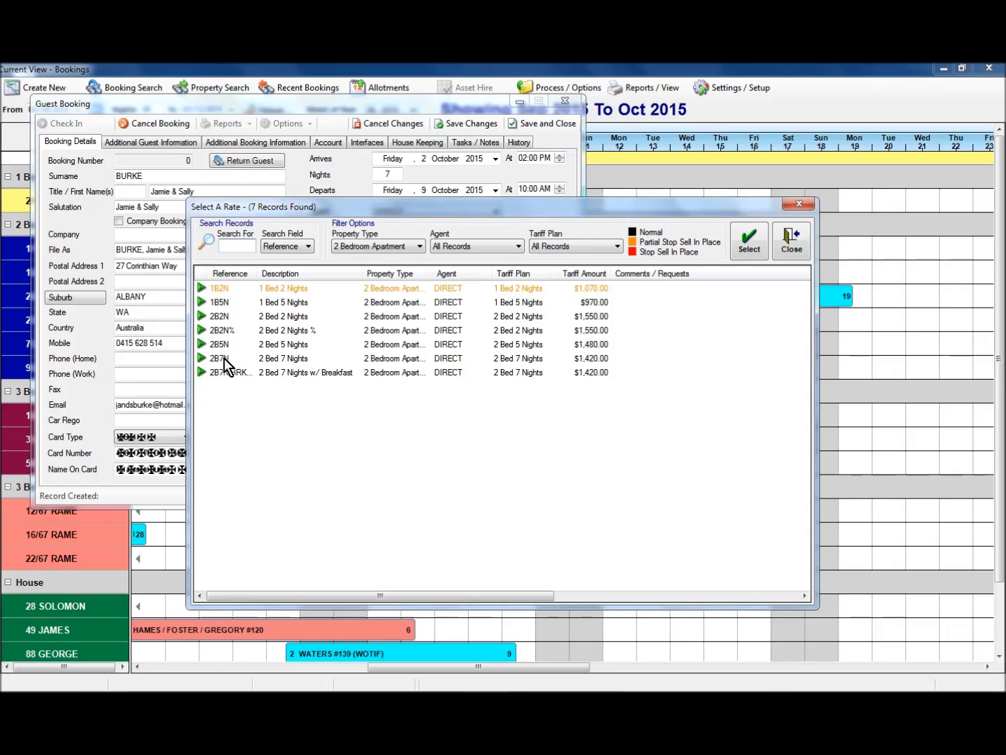
left_click(244, 357)
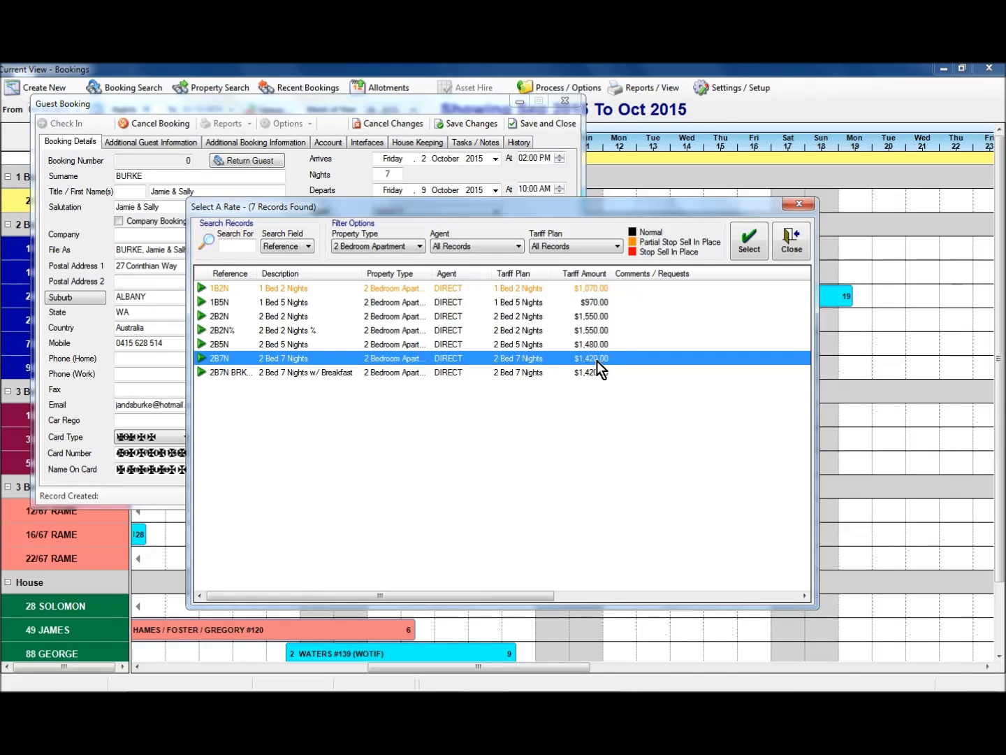
left_click(744, 242)
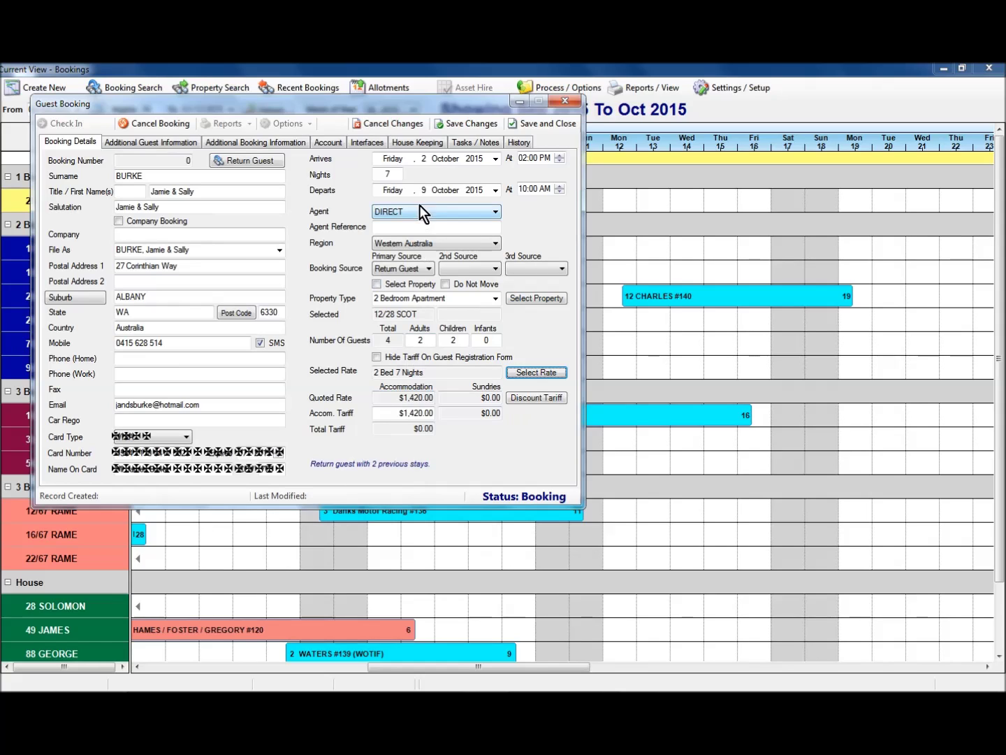
- Save the booking and show the guest's history of two previous stays
left_click(462, 124)
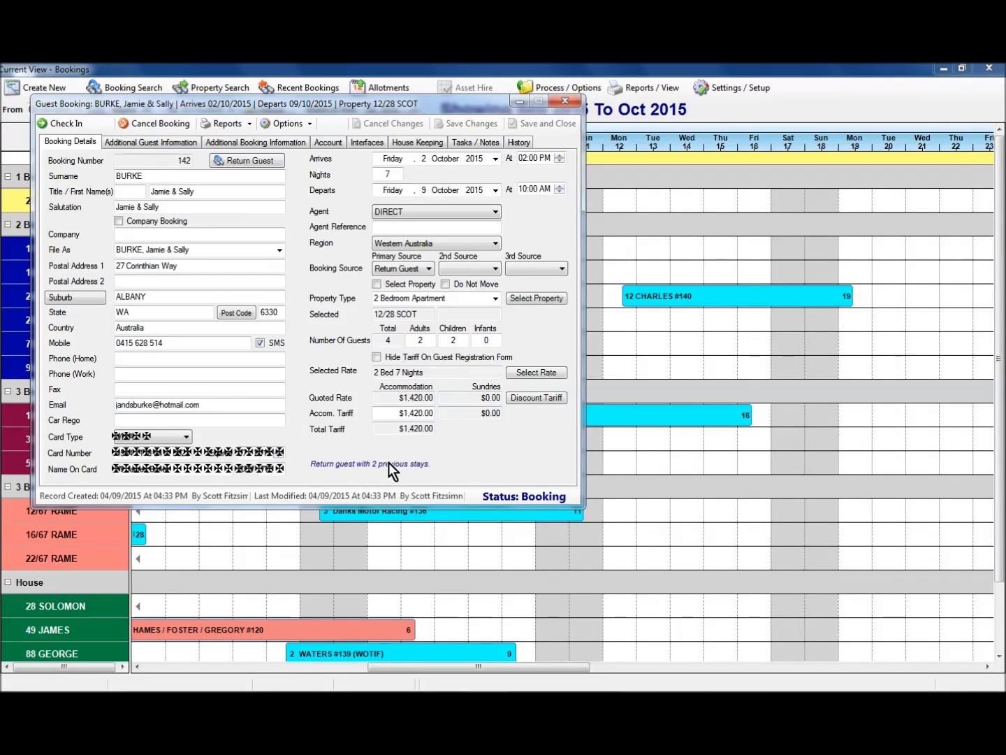
left_click(518, 144)
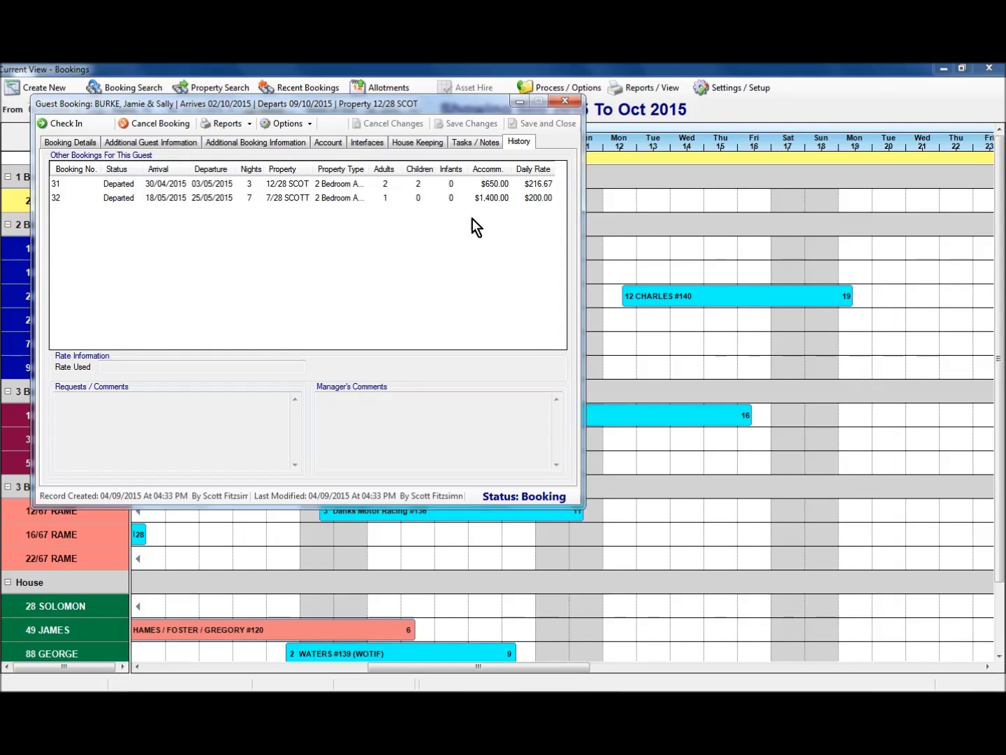
- Show booking 31's rate and manager's comments, then return to the main booking details
left_click(210, 182)
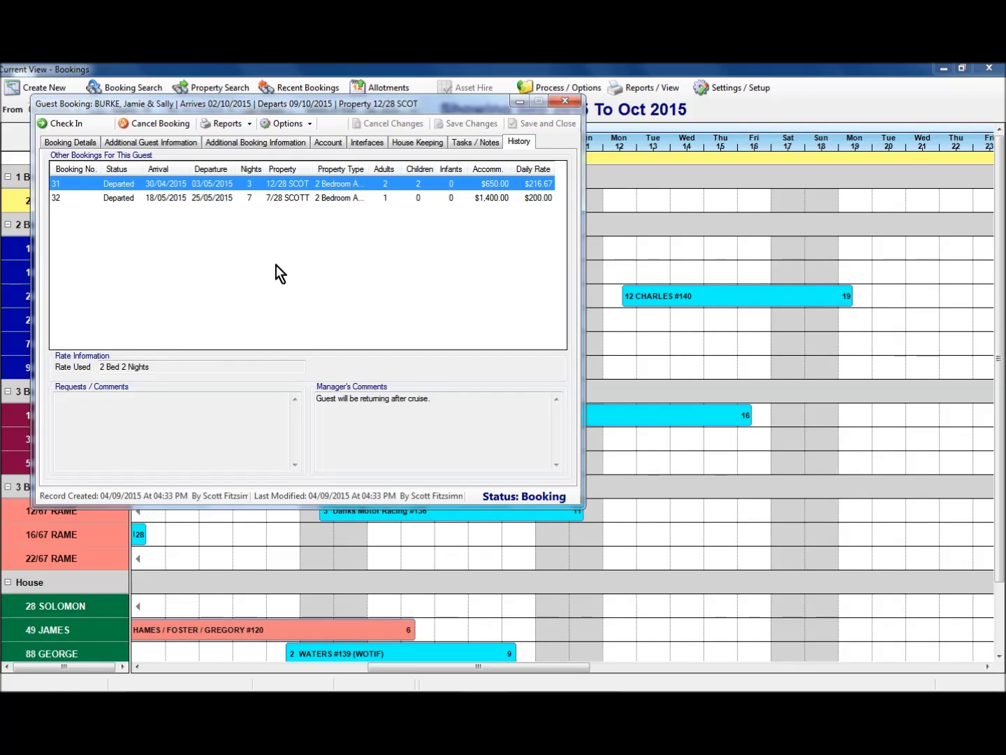
left_click(79, 143)
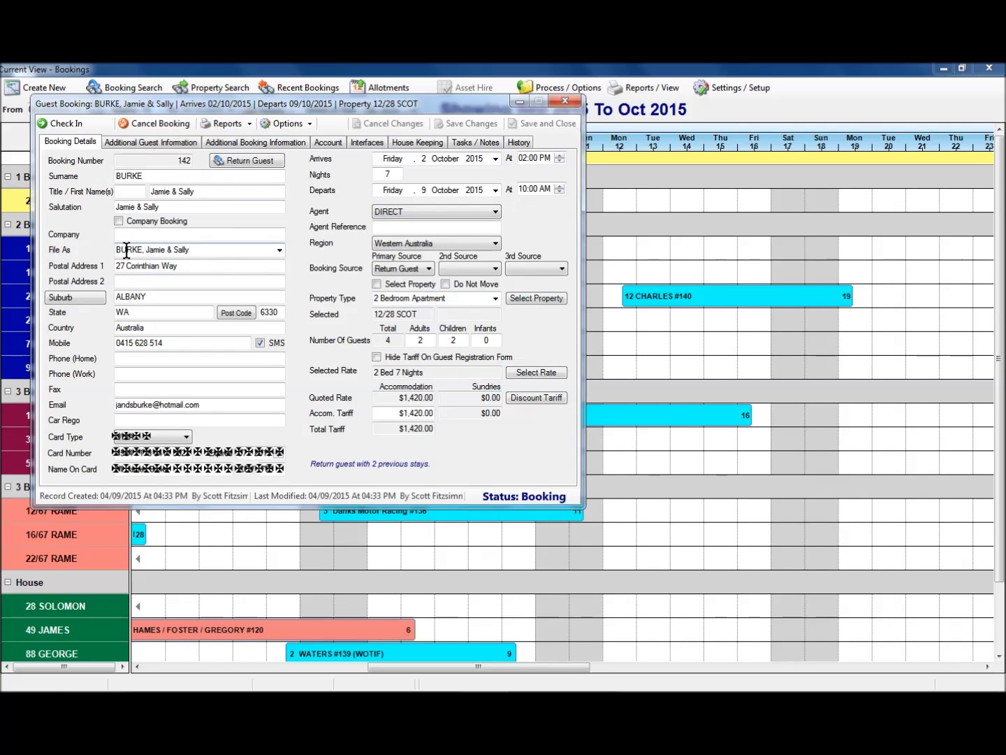
- Show the guest folio information, then the Additional Booking Information page
left_click(148, 141)
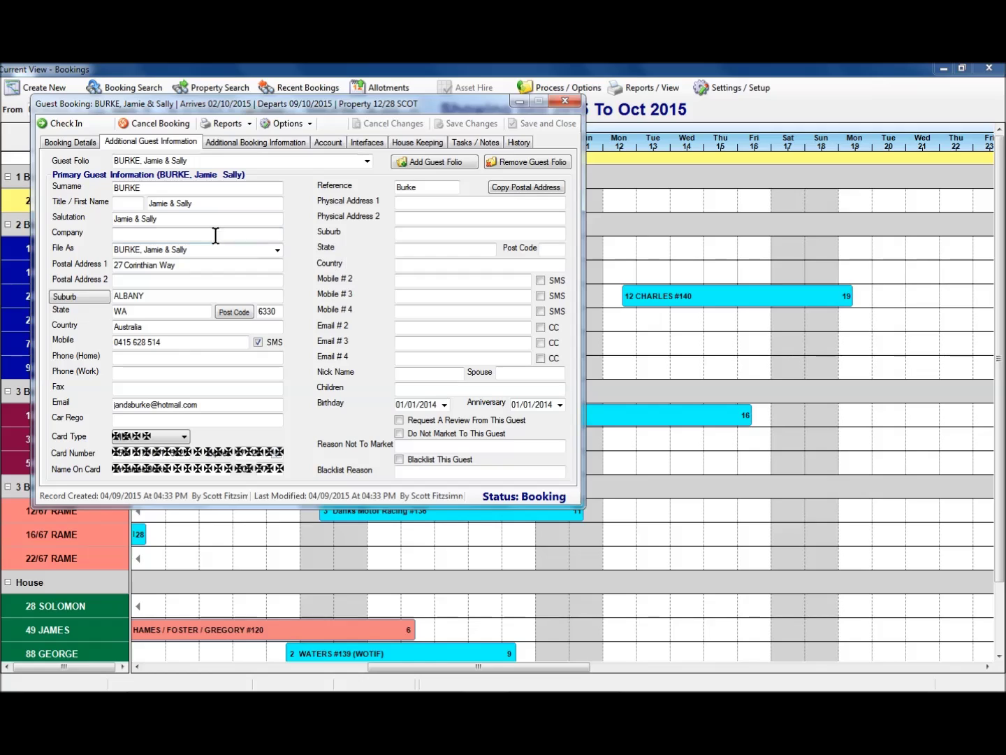
left_click(244, 144)
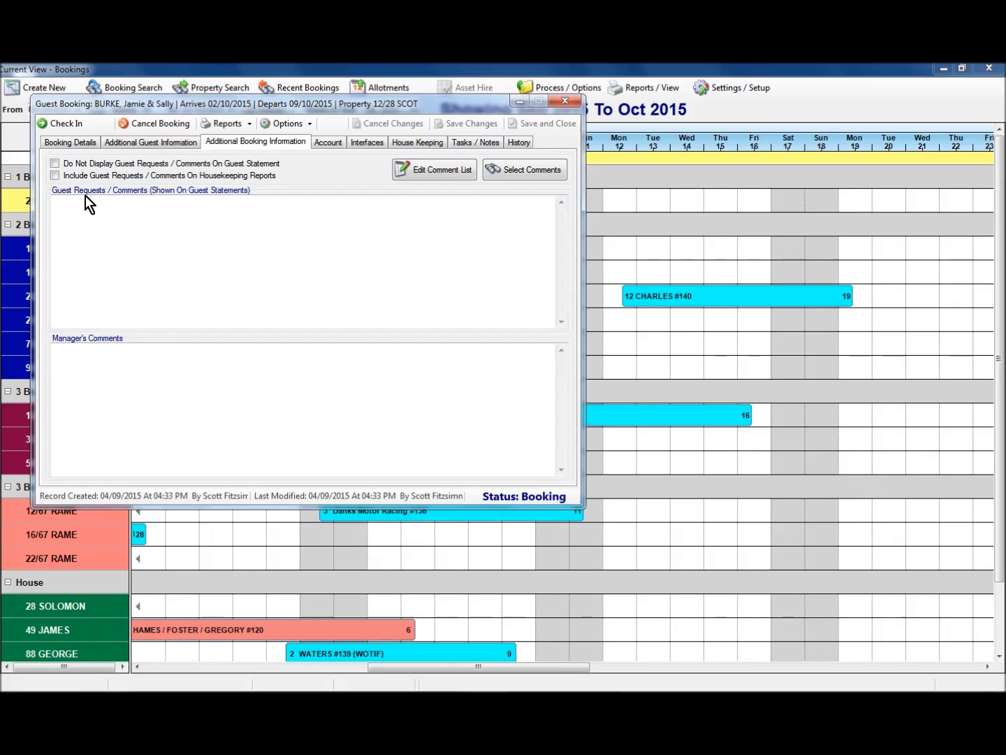
- Check the empty Guest Requests and Manager's Comments boxes, then show the Account ledger
left_click(120, 226)
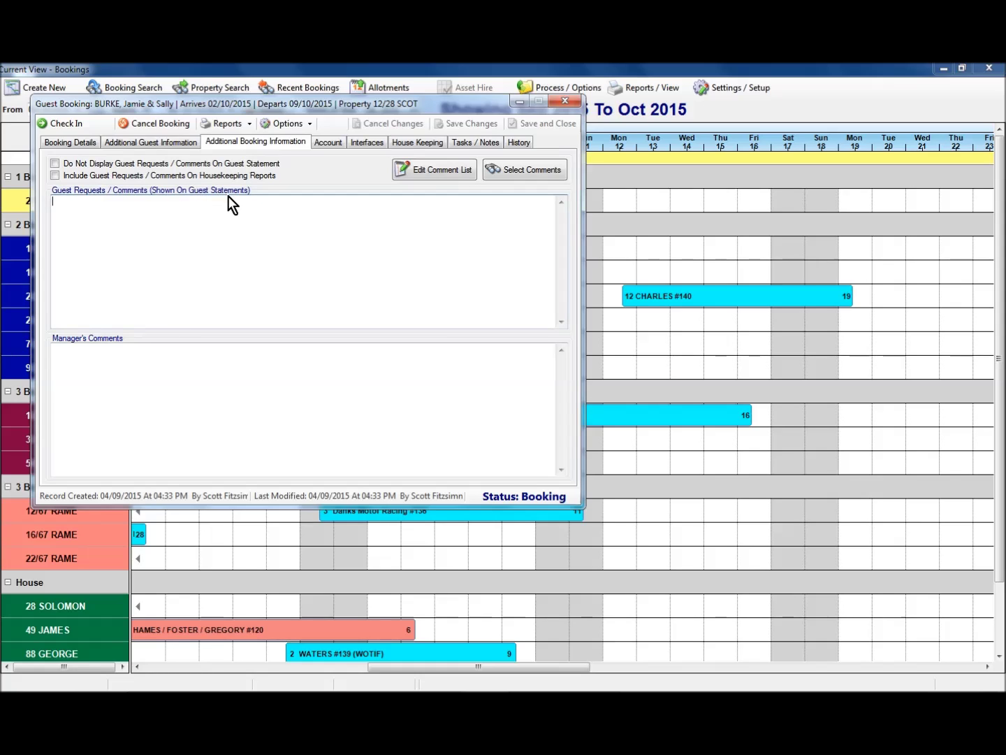
left_click(97, 380)
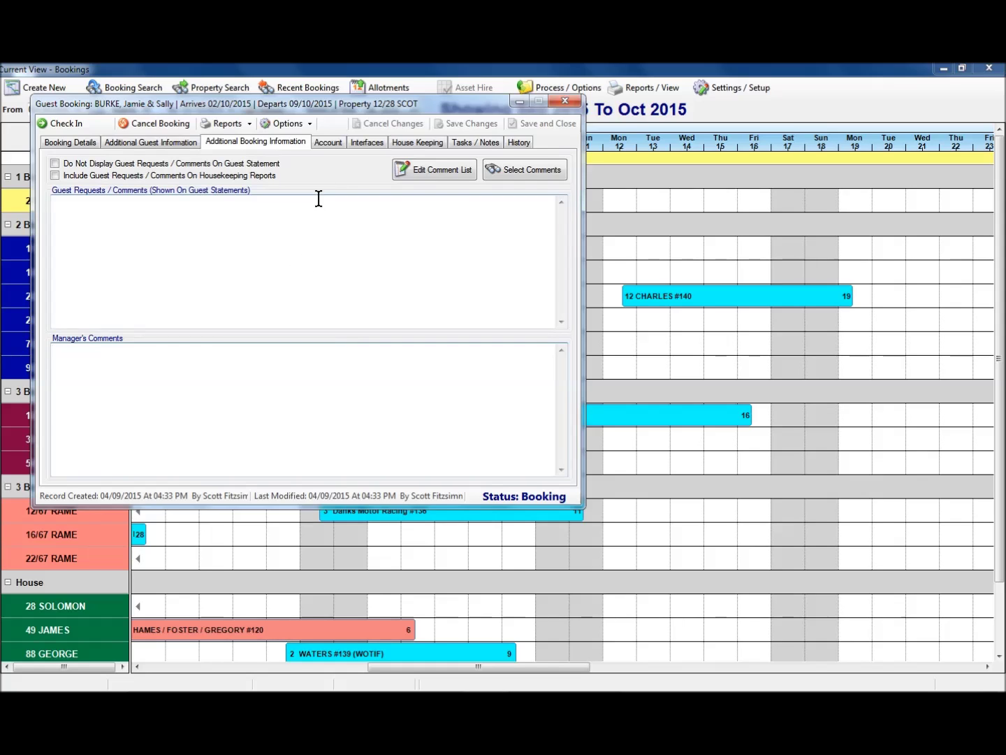
left_click(329, 144)
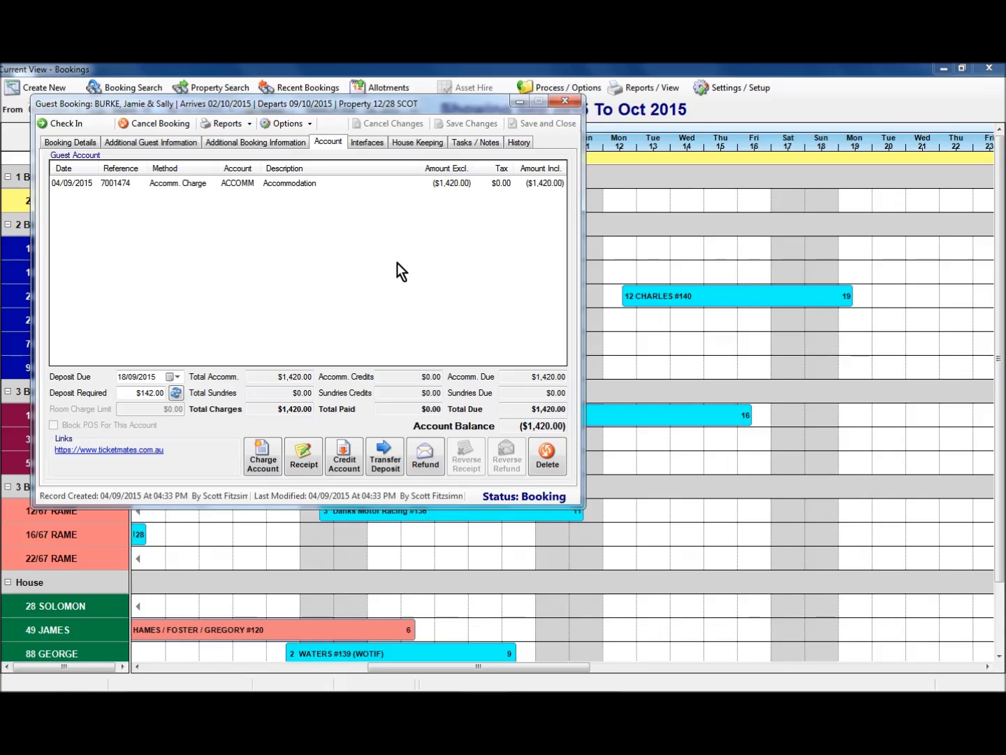
- Show the booking's phone call charges, then its House Keeping tasks
left_click(362, 144)
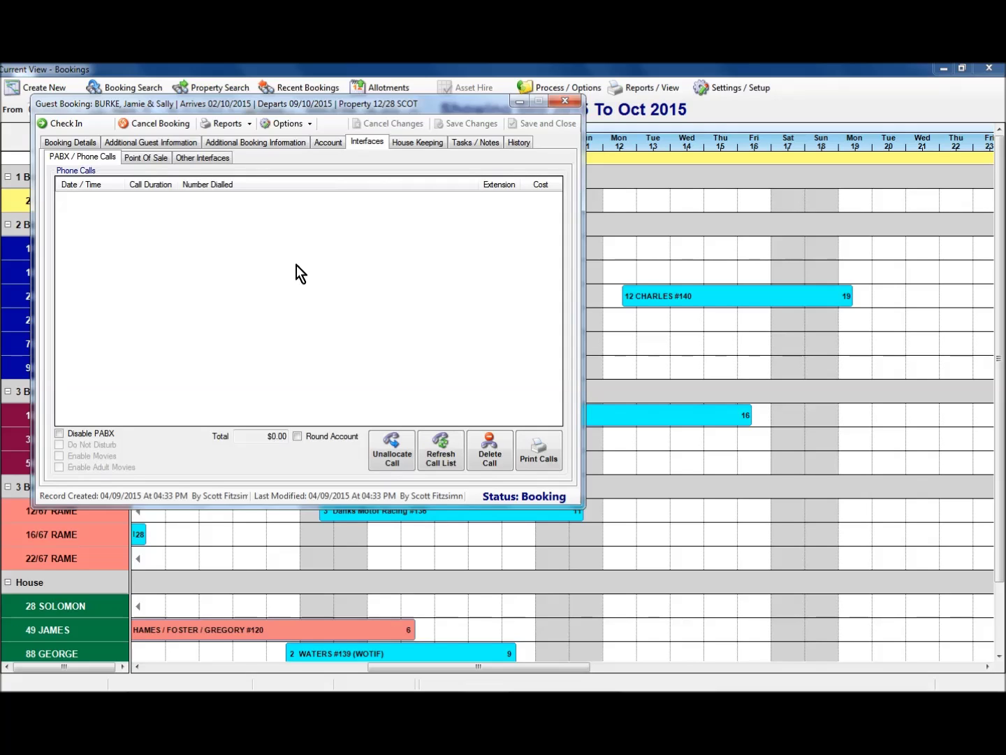
left_click(413, 141)
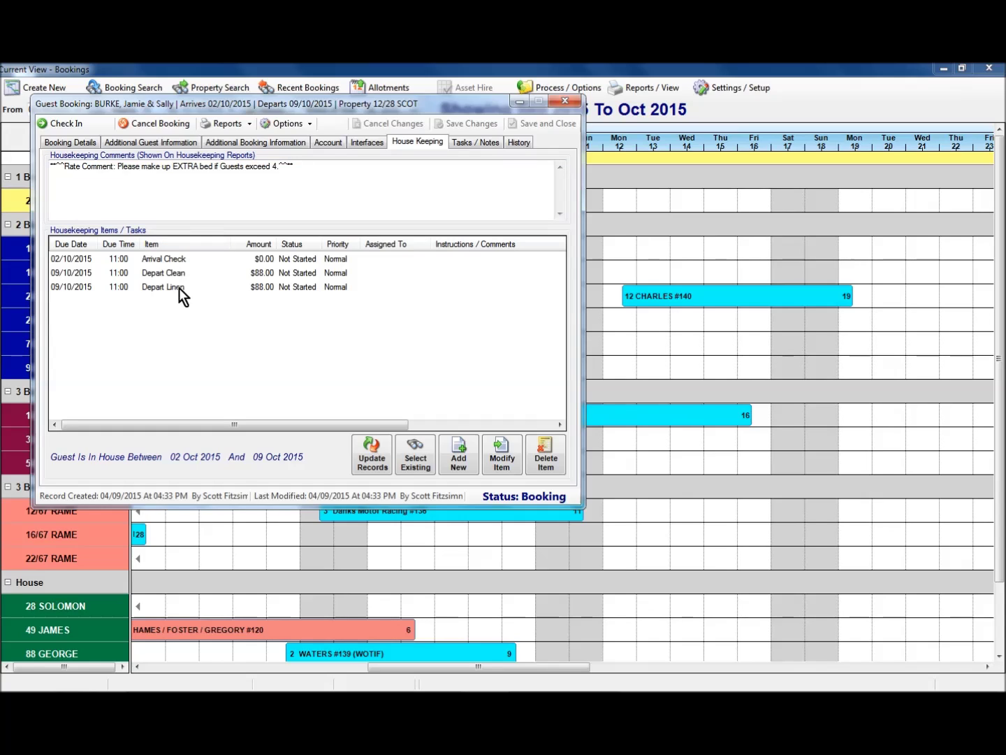
left_click(74, 259)
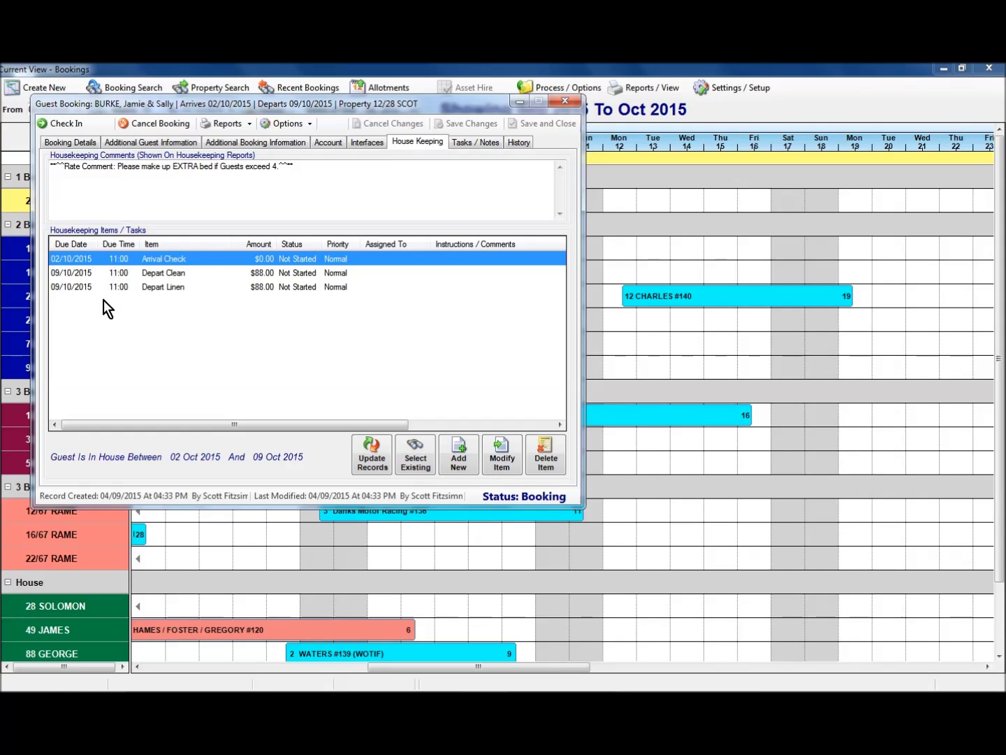
left_click(152, 274)
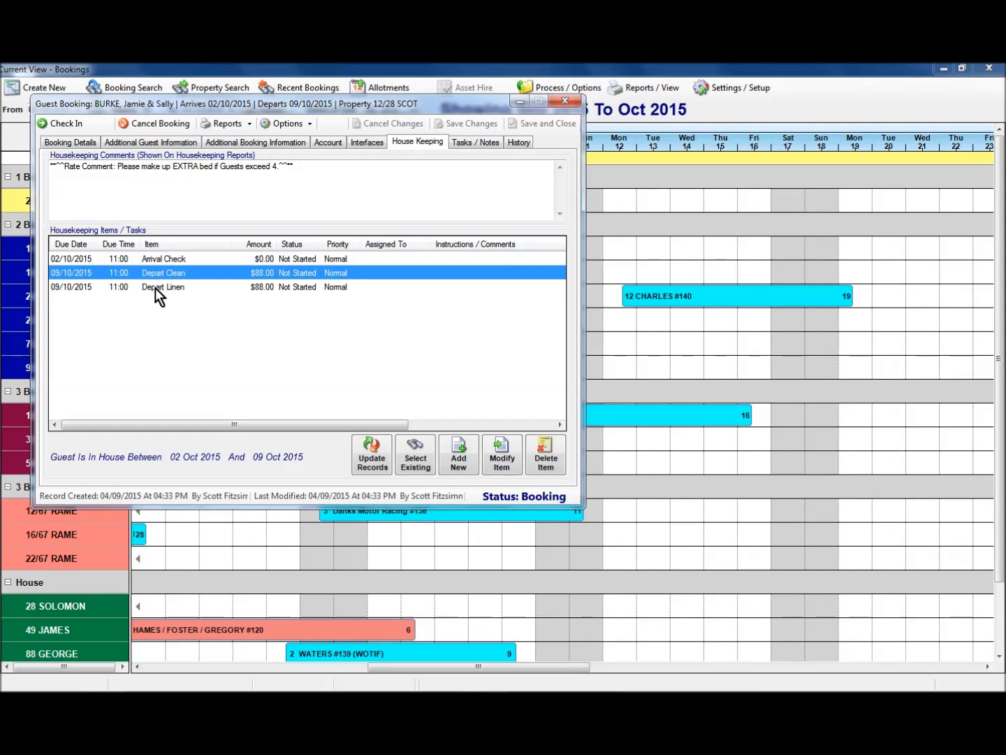
left_click(155, 288)
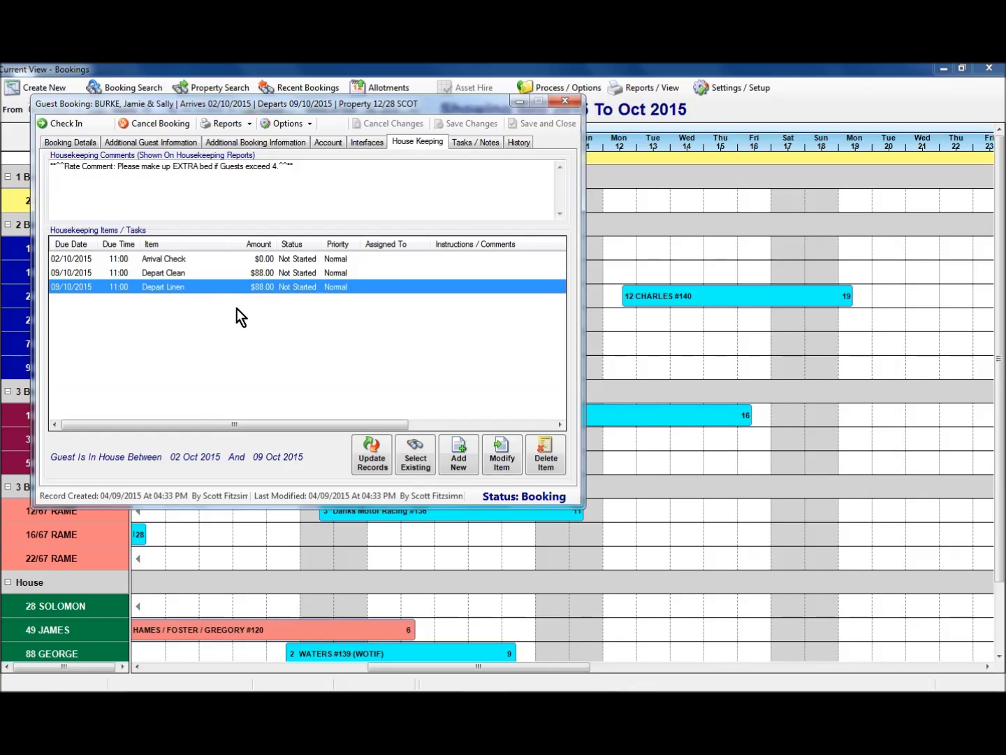
left_click(474, 143)
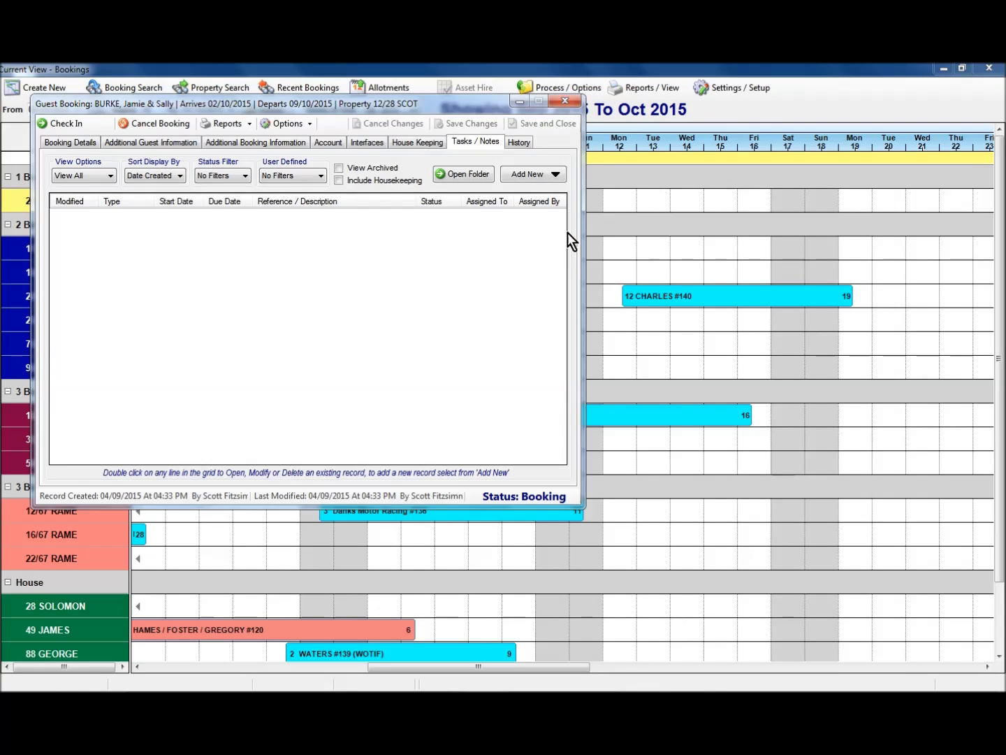
- Review the Tasks / Notes Add New options, then close booking #142 back to the grid
left_click(555, 175)
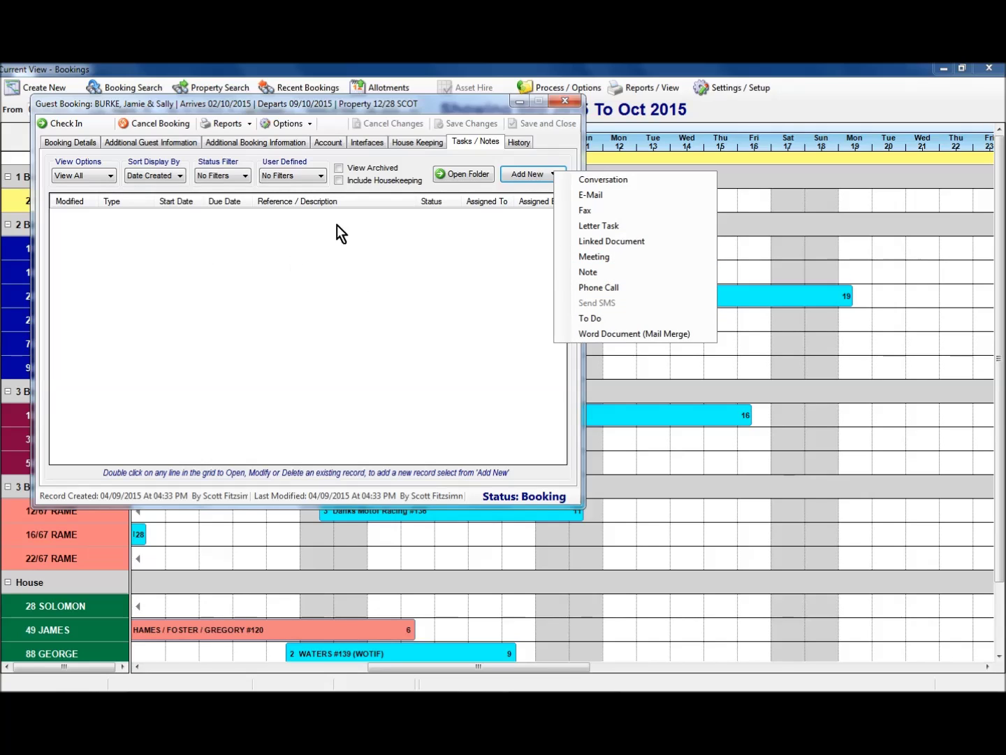
left_click(563, 102)
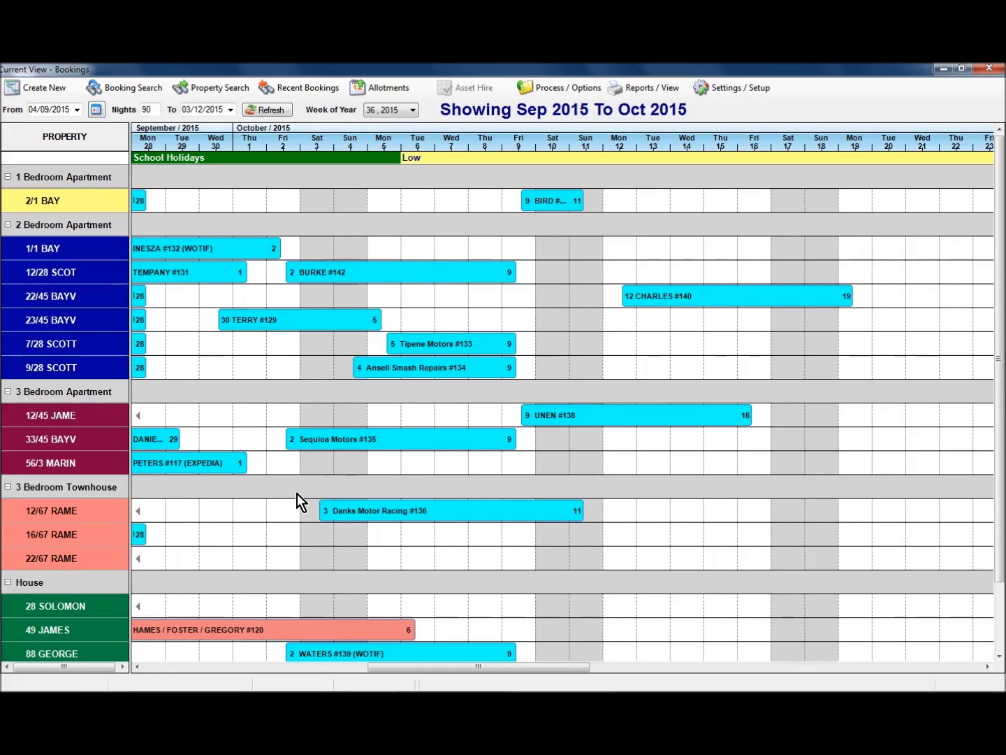
- Open the Howden Fans #116 booking at 22/67 RAME and list its additional guest folios
left_click(148, 670)
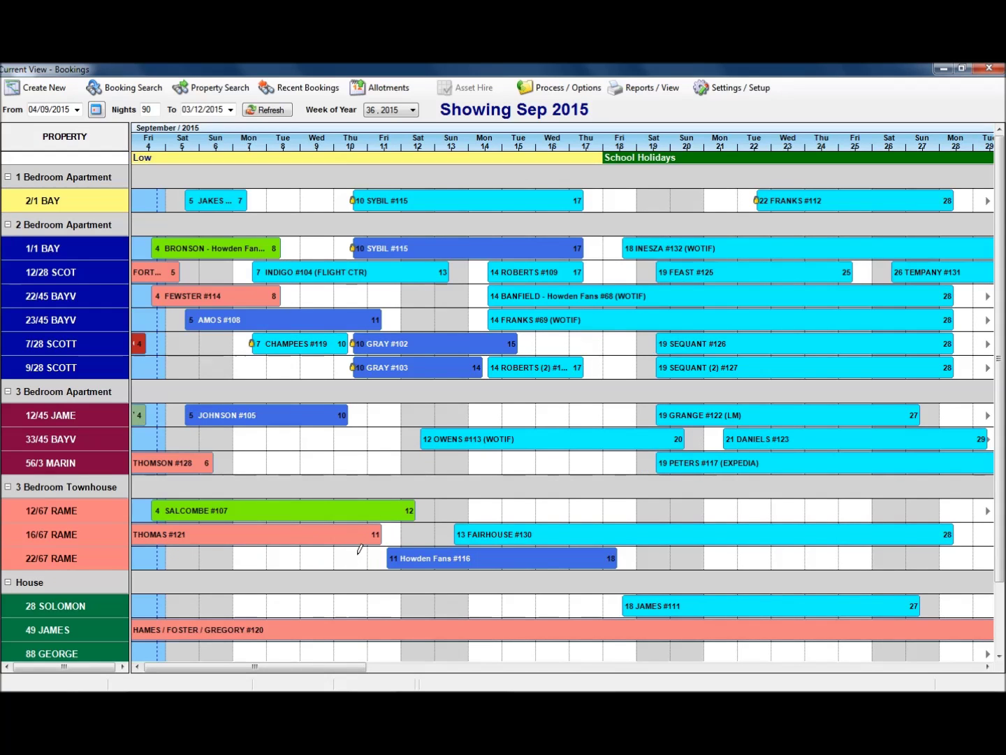
double_click(497, 561)
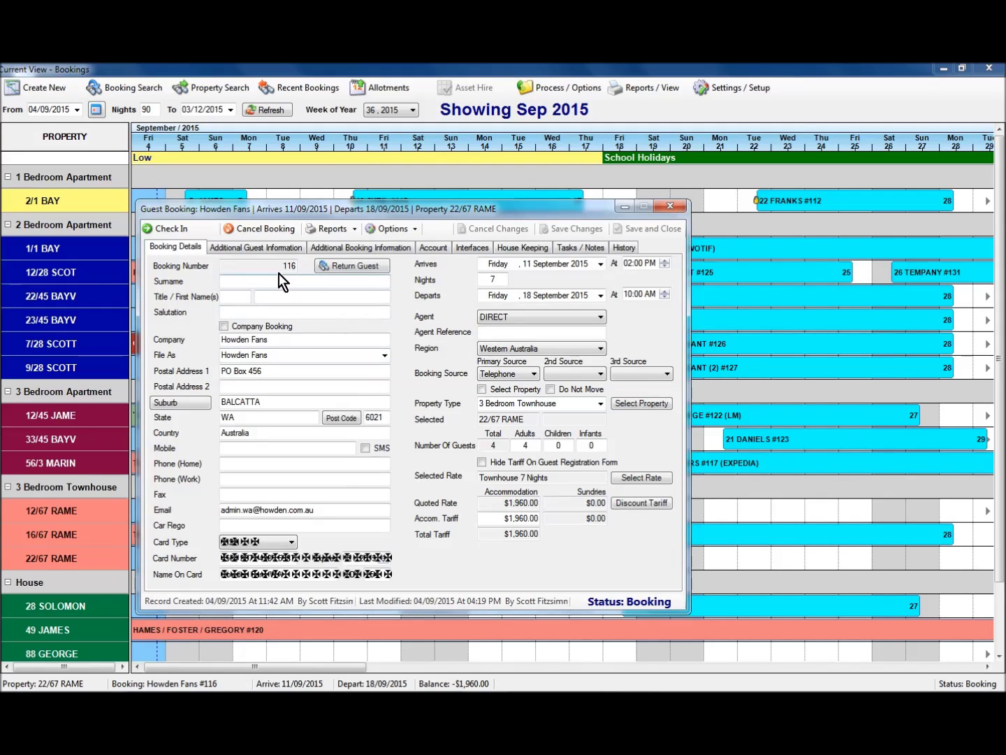
left_click(266, 249)
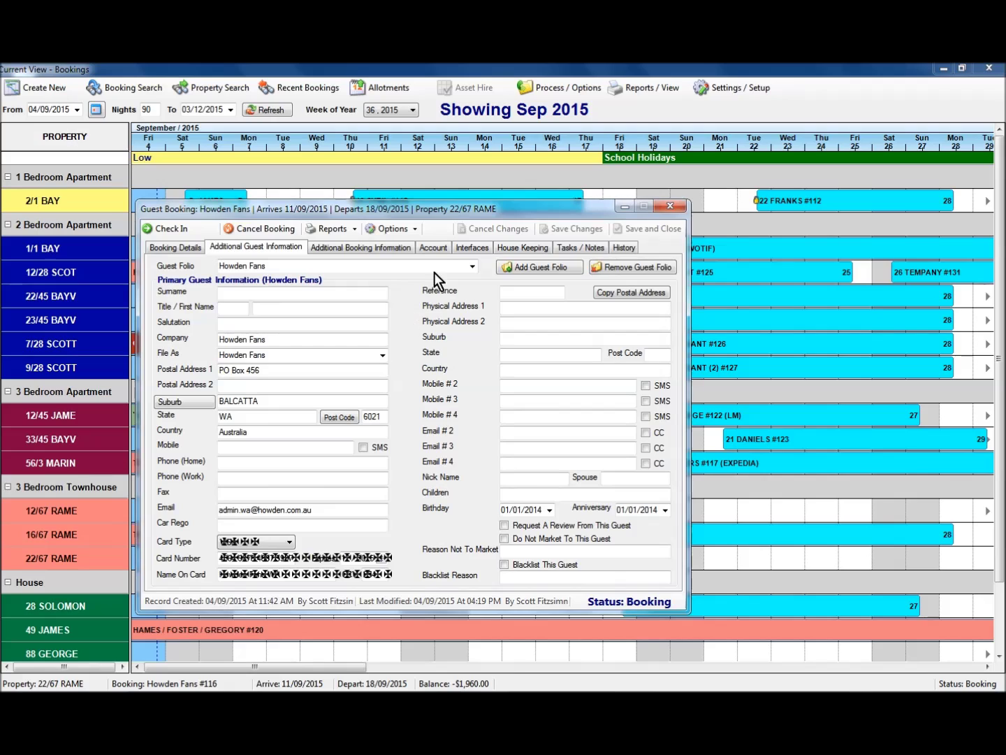
left_click(472, 268)
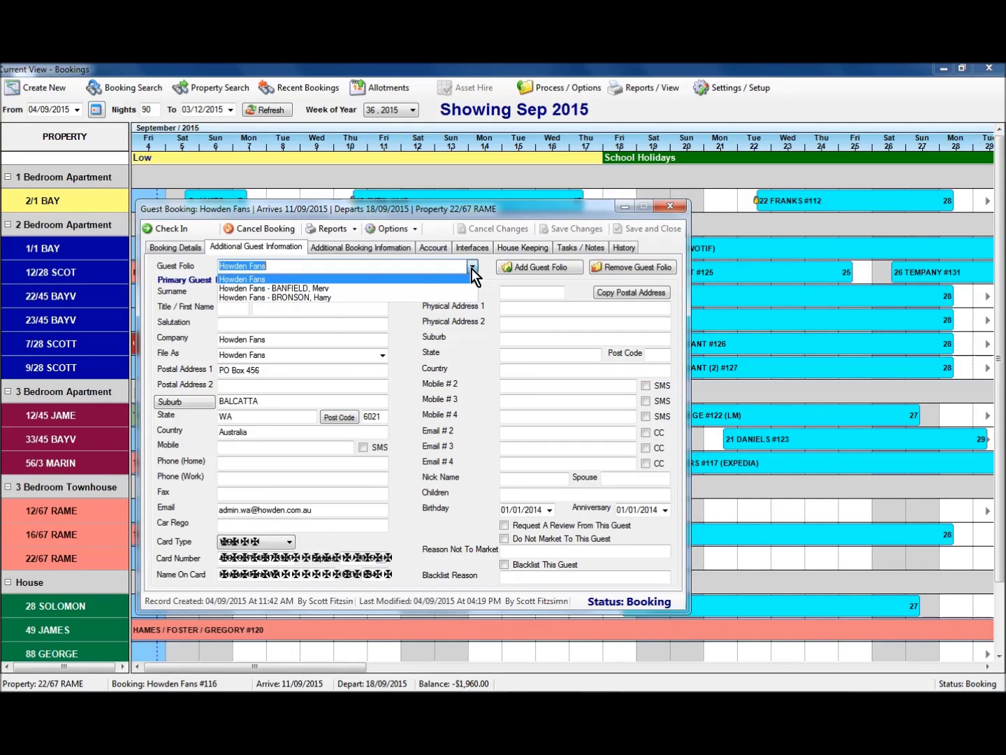
- Browse both Howden Fans staff guest folios, ending on the Osborne Park, WA employee
left_click(292, 288)
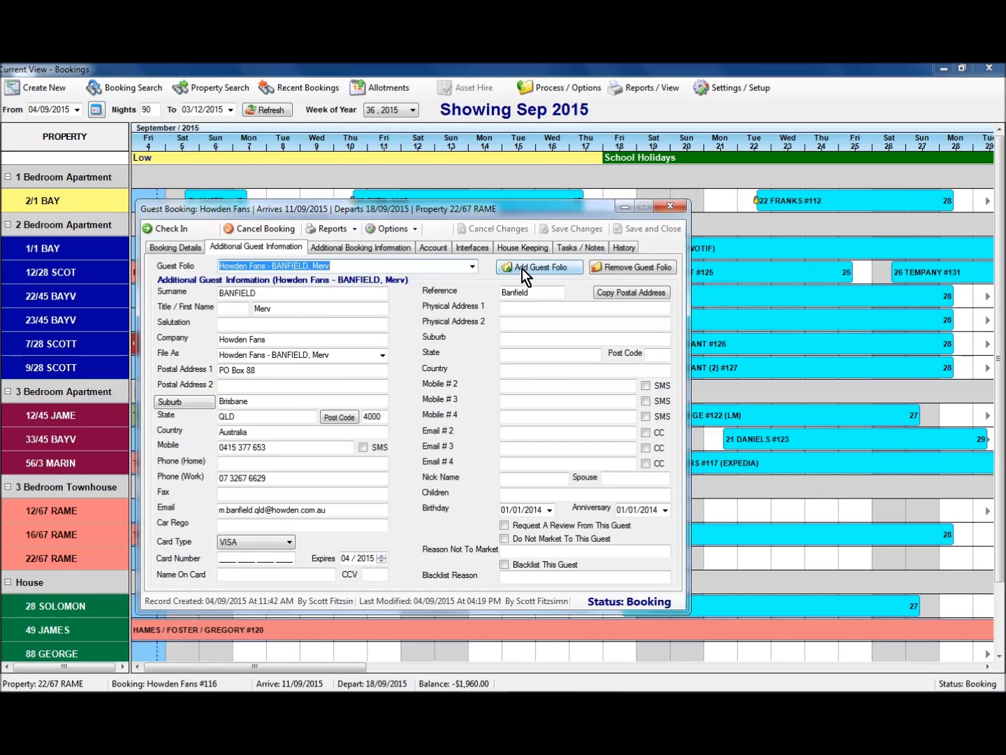
left_click(473, 267)
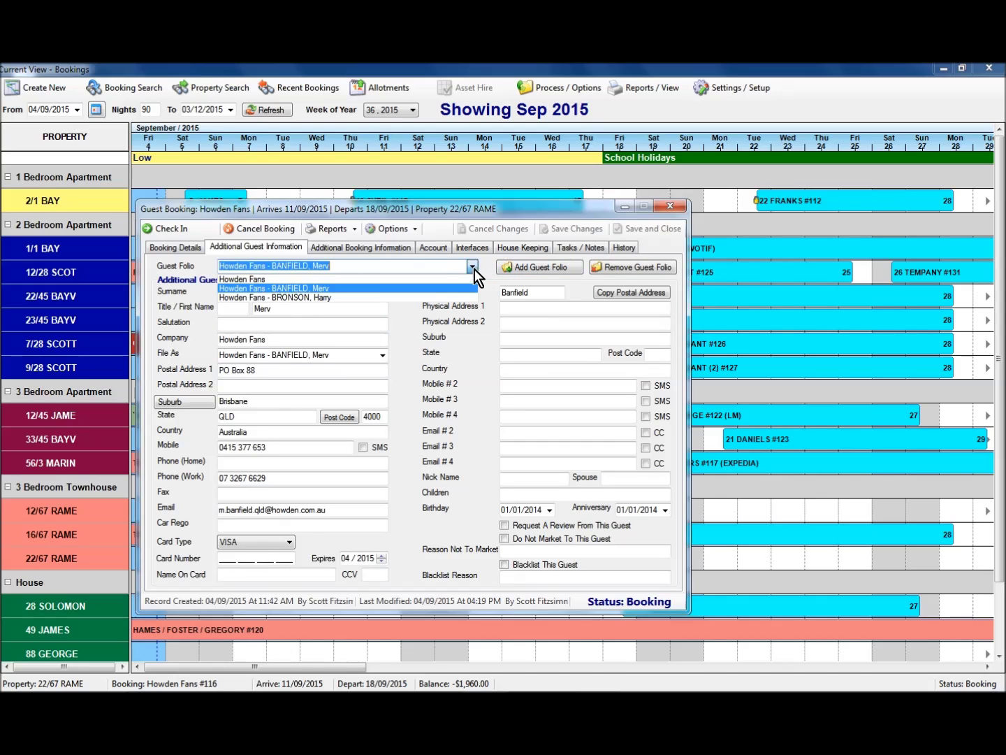
left_click(298, 296)
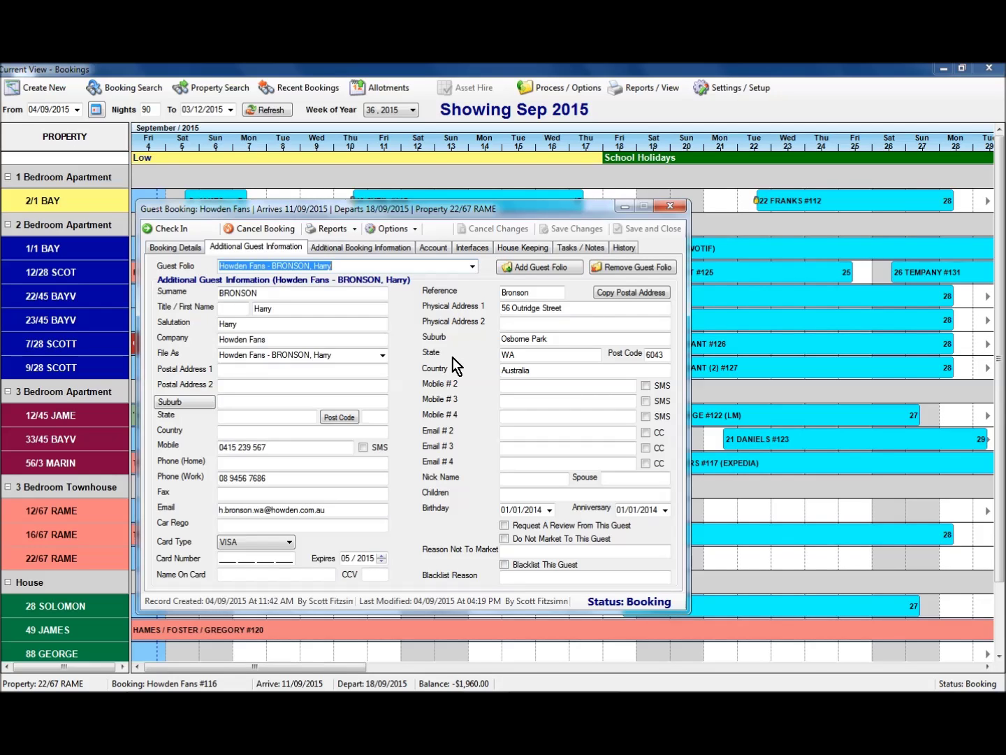
left_click(533, 268)
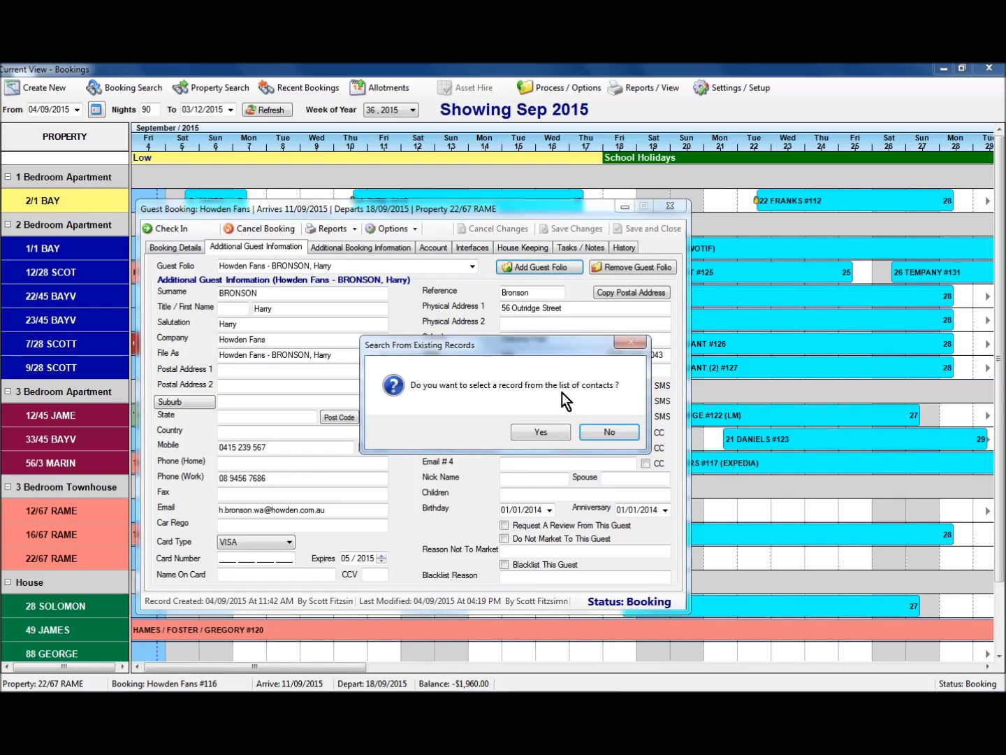
left_click(544, 432)
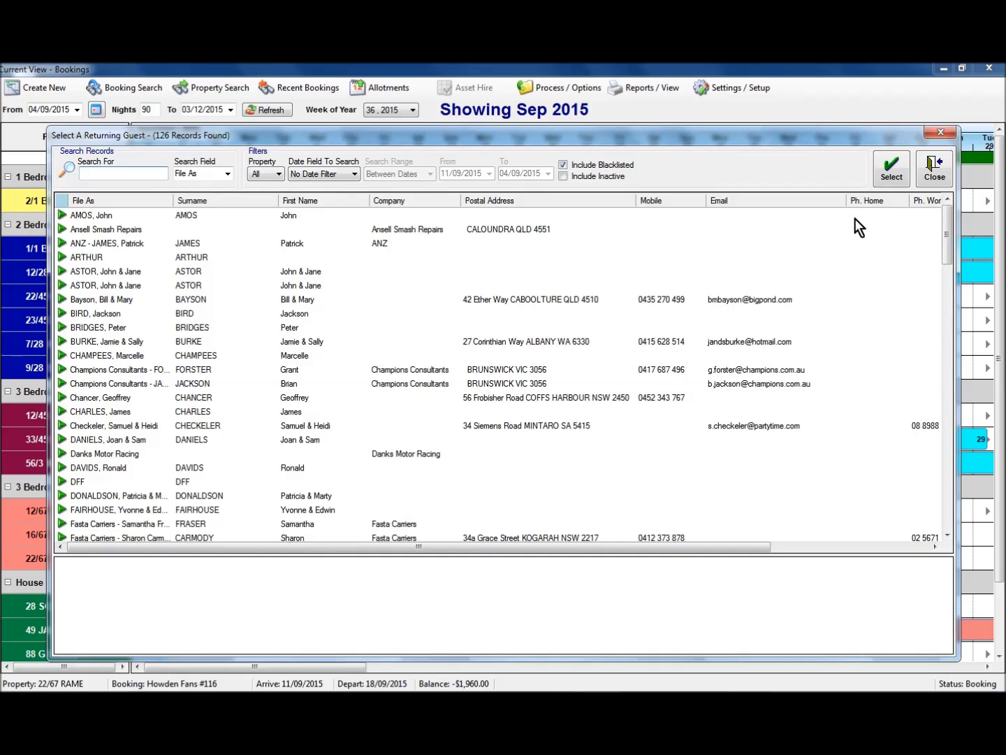
left_click(937, 175)
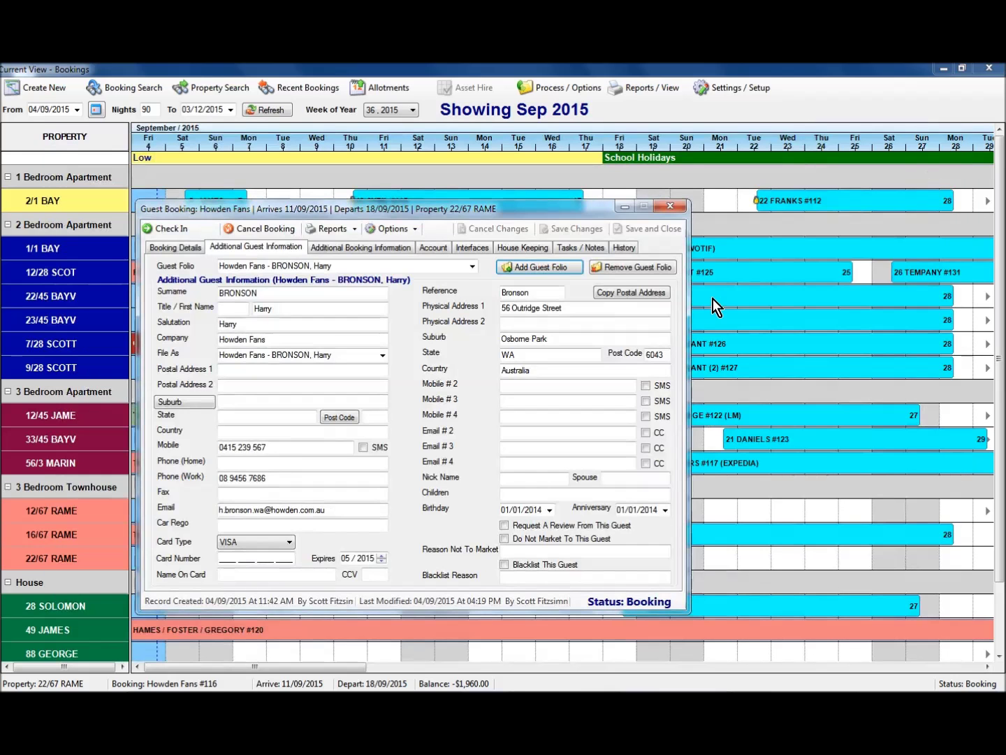
left_click(523, 267)
- Create a blank guest folio with the new guest's surname and first name, and save it
left_click(601, 431)
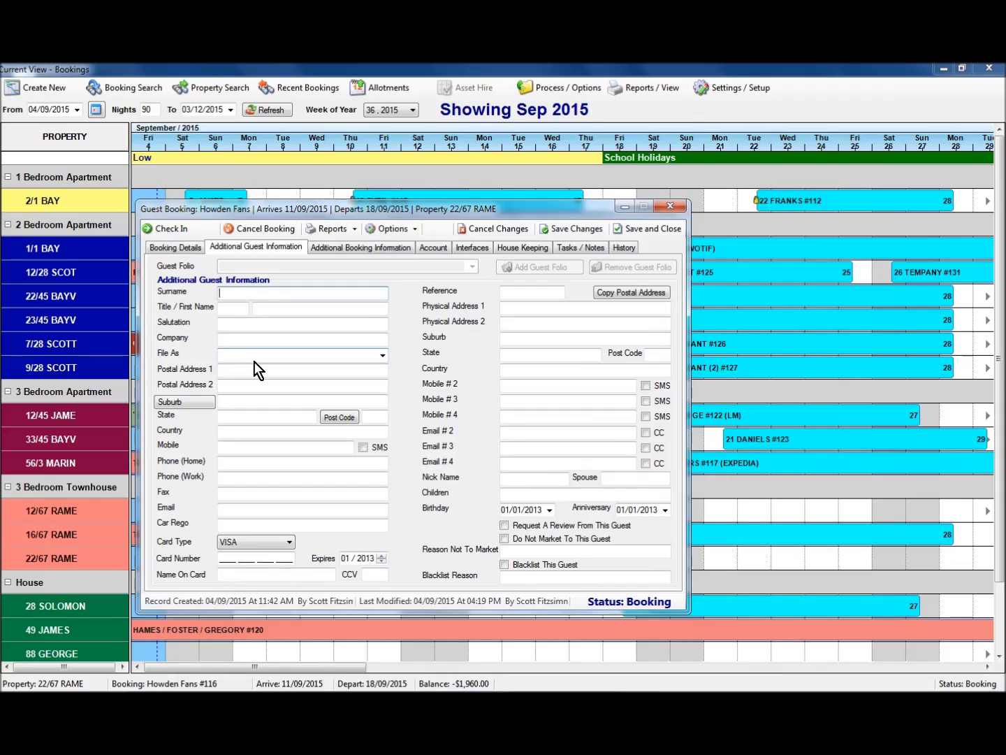
type("Garfield")
key("Tab")
key("Tab")
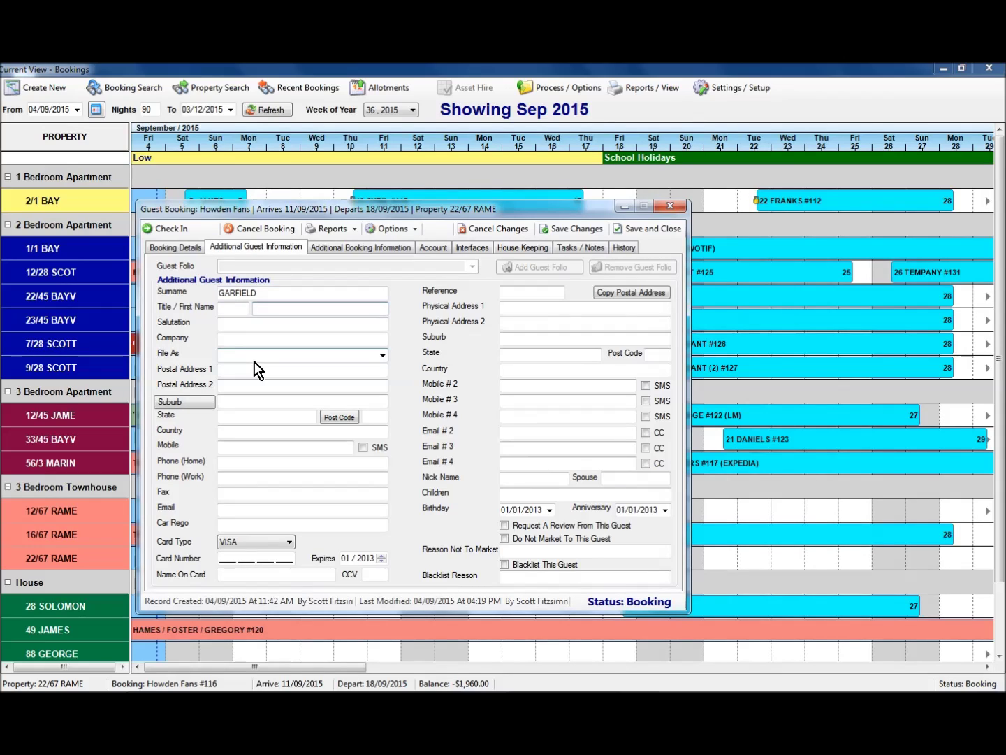
type("Tom")
left_click(571, 230)
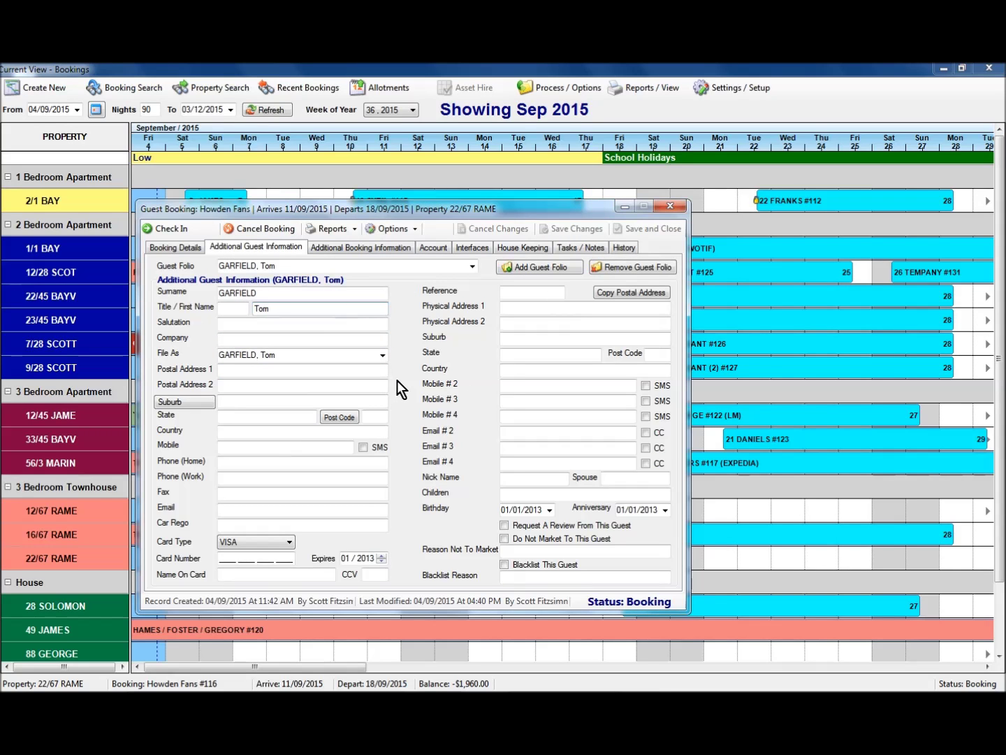
- Select the newly added guest's folio to verify its surname-based reference
left_click(472, 266)
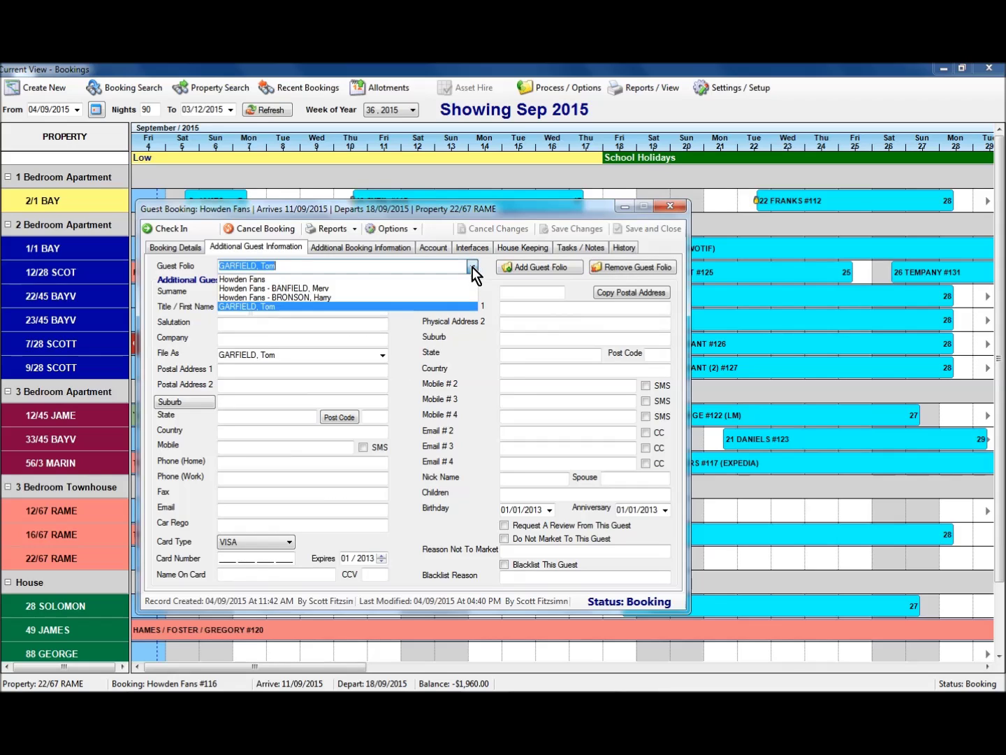
left_click(240, 305)
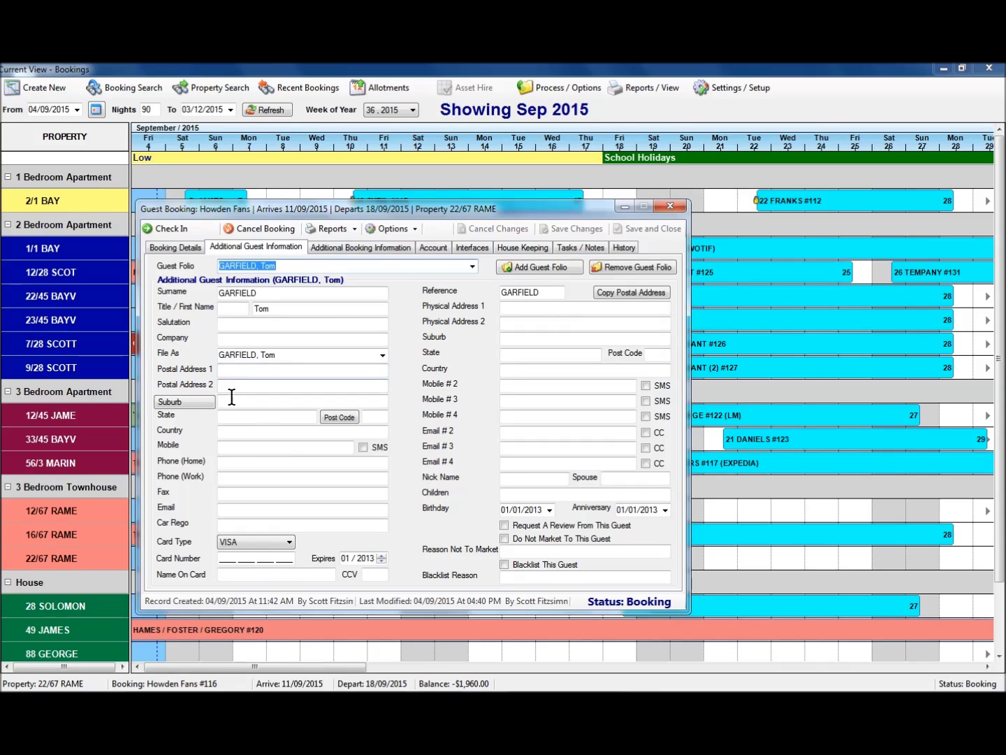